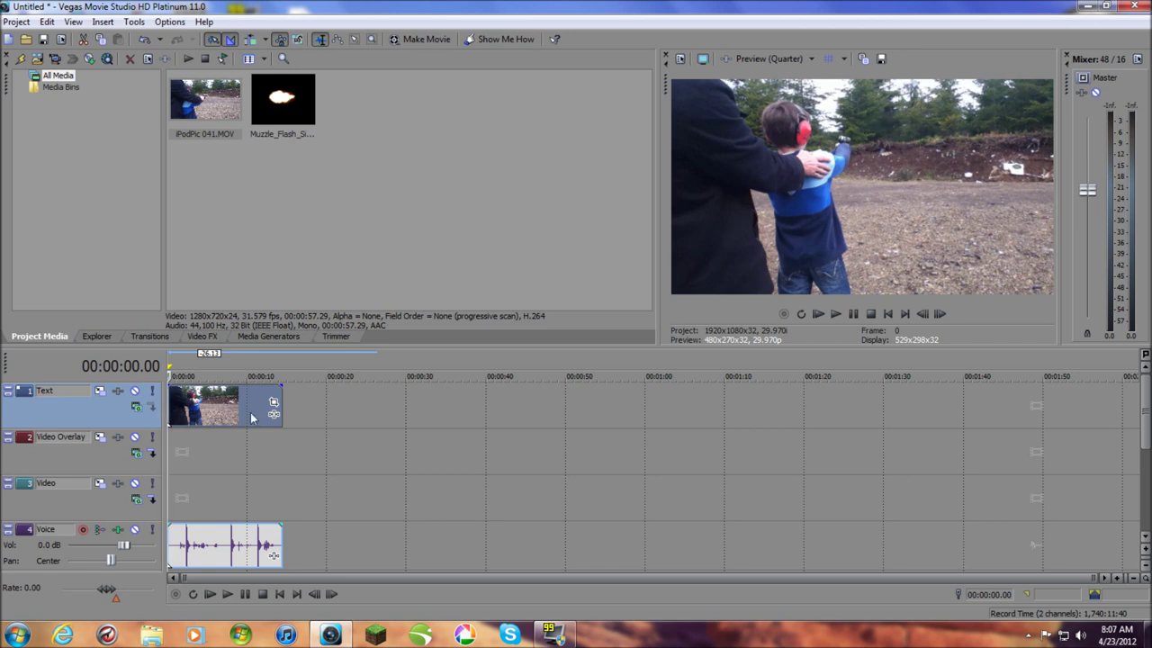
Scrub through the shooting footage to locate the gunshots
{"action": "scroll", "coordinate": [178, 447], "scroll_direction": "up", "scroll_amount": 8}
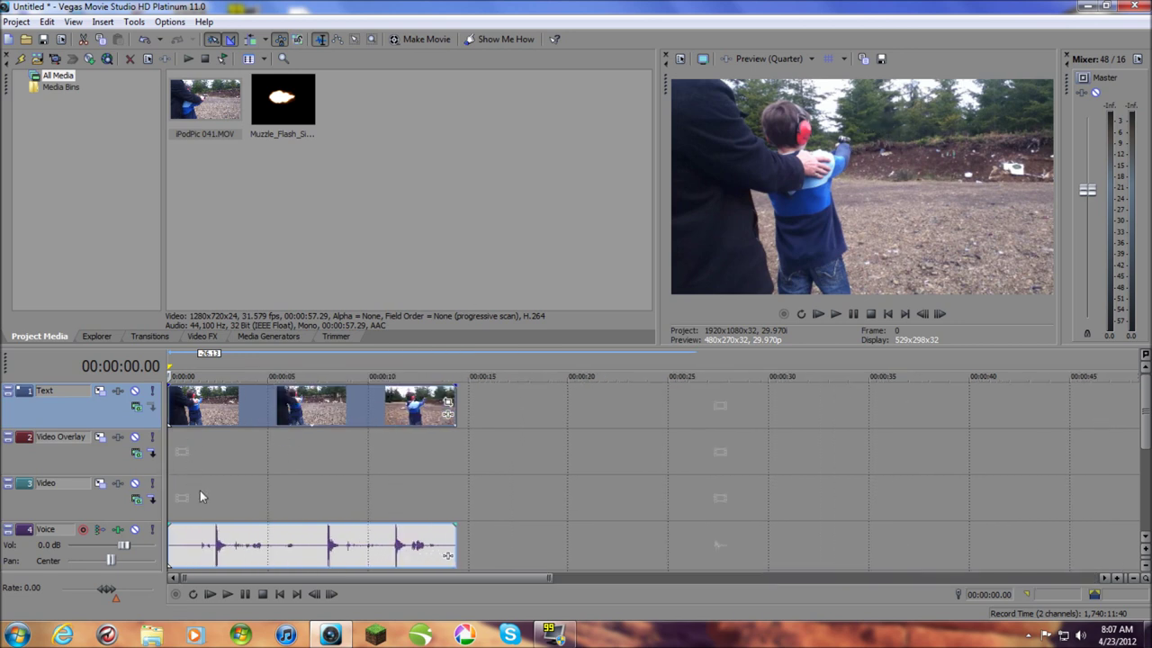
{"action": "left_click_drag", "start_coordinate": [168, 477], "coordinate": [483, 452]}
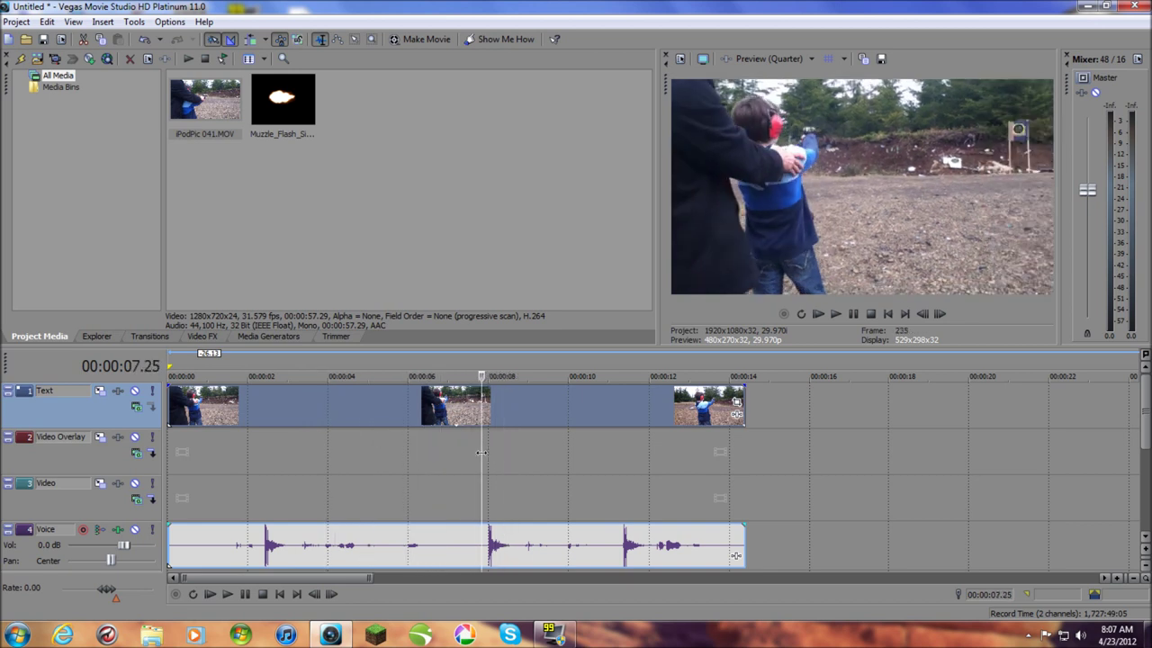
{"action": "scroll", "coordinate": [291, 450], "scroll_direction": "down", "scroll_amount": 2}
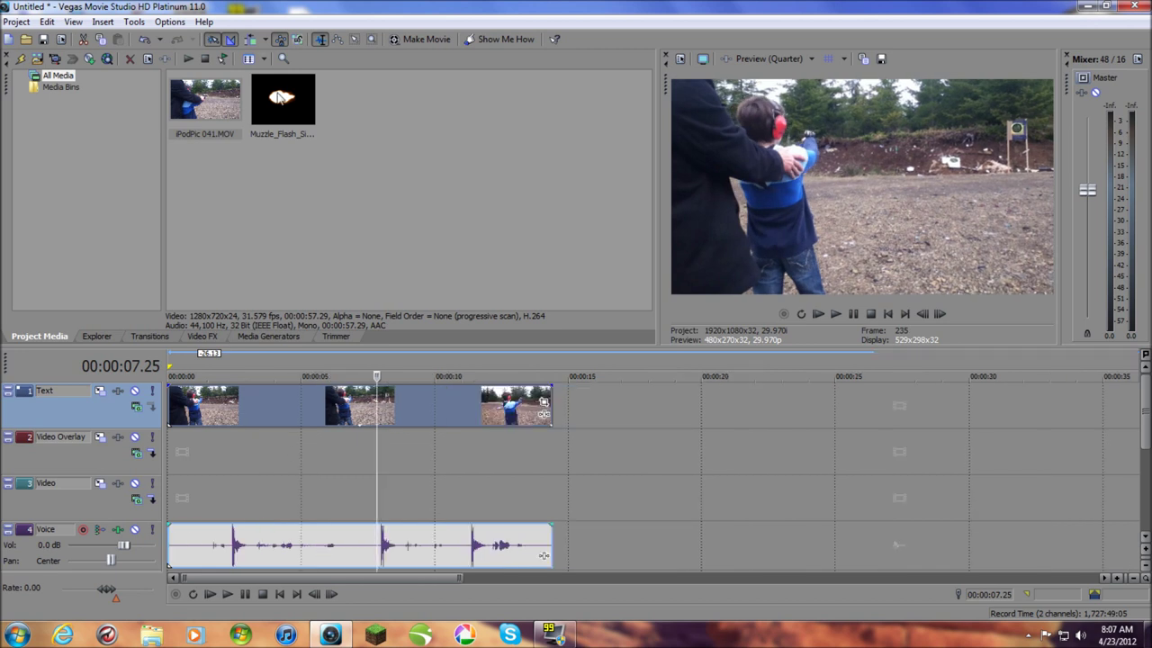
Move the footage down to the Video Overlay track and drop Muzzle_Flash_Side.png onto the Text track
{"action": "left_click", "coordinate": [305, 105]}
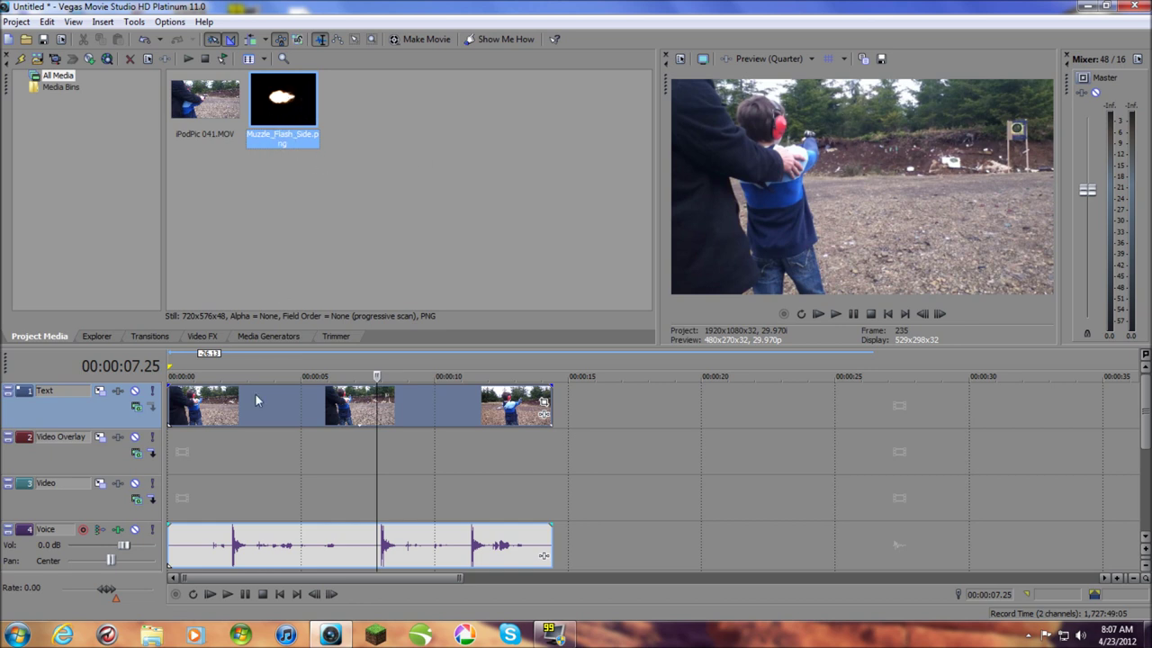
{"action": "left_click_drag", "start_coordinate": [253, 407], "coordinate": [251, 438]}
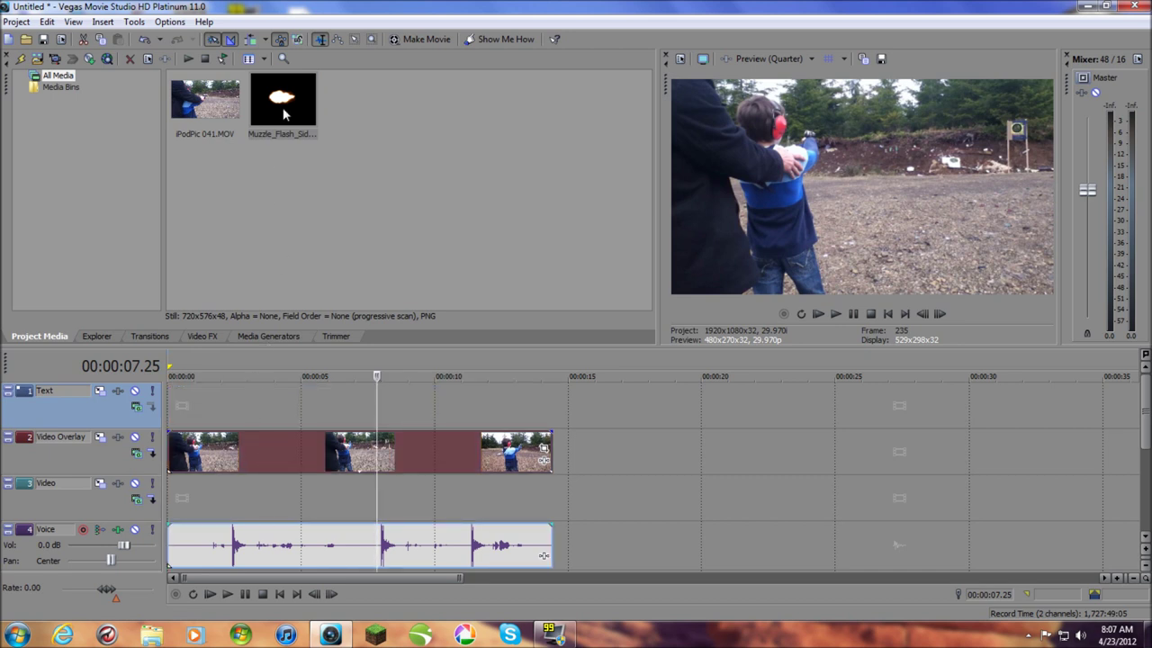
{"action": "left_click_drag", "start_coordinate": [283, 101], "coordinate": [293, 206]}
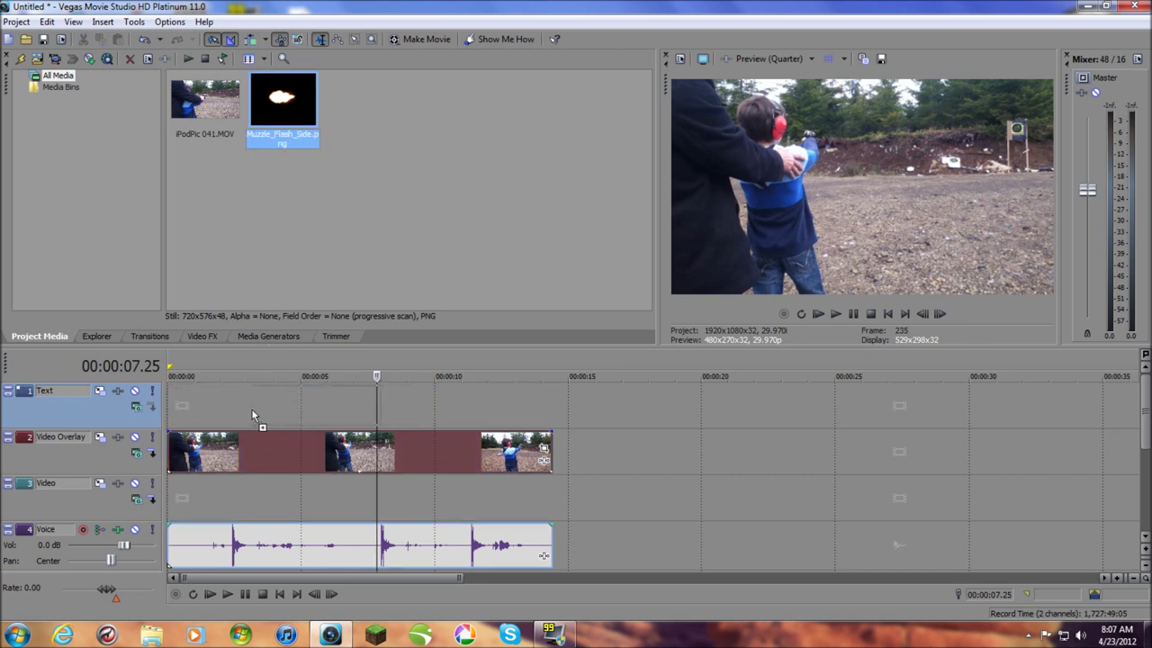
{"action": "left_click_drag", "start_coordinate": [253, 415], "coordinate": [235, 410]}
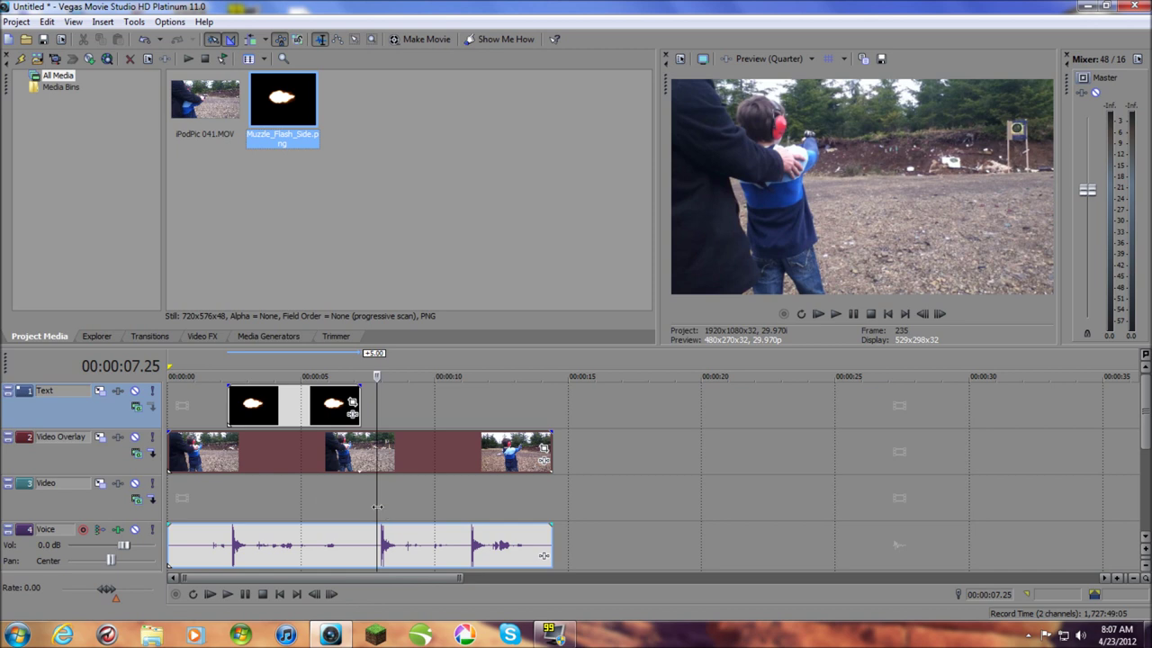
{"action": "left_click", "coordinate": [232, 501]}
Snap the muzzle-flash event's start to the first gunshot at 00:00:02.11
{"action": "left_click", "coordinate": [222, 502]}
{"action": "left_click", "coordinate": [234, 501]}
{"action": "scroll", "coordinate": [267, 501], "scroll_direction": "up", "scroll_amount": 2}
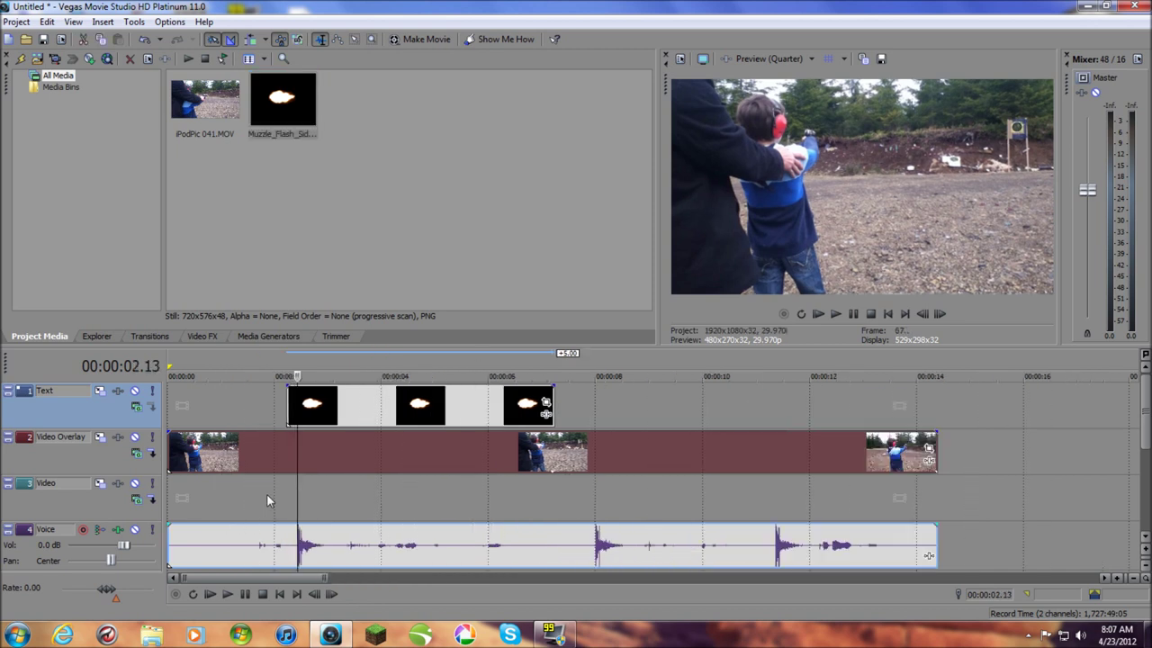
{"action": "scroll", "coordinate": [407, 473], "scroll_direction": "up", "scroll_amount": 2}
{"action": "left_click", "coordinate": [401, 464]}
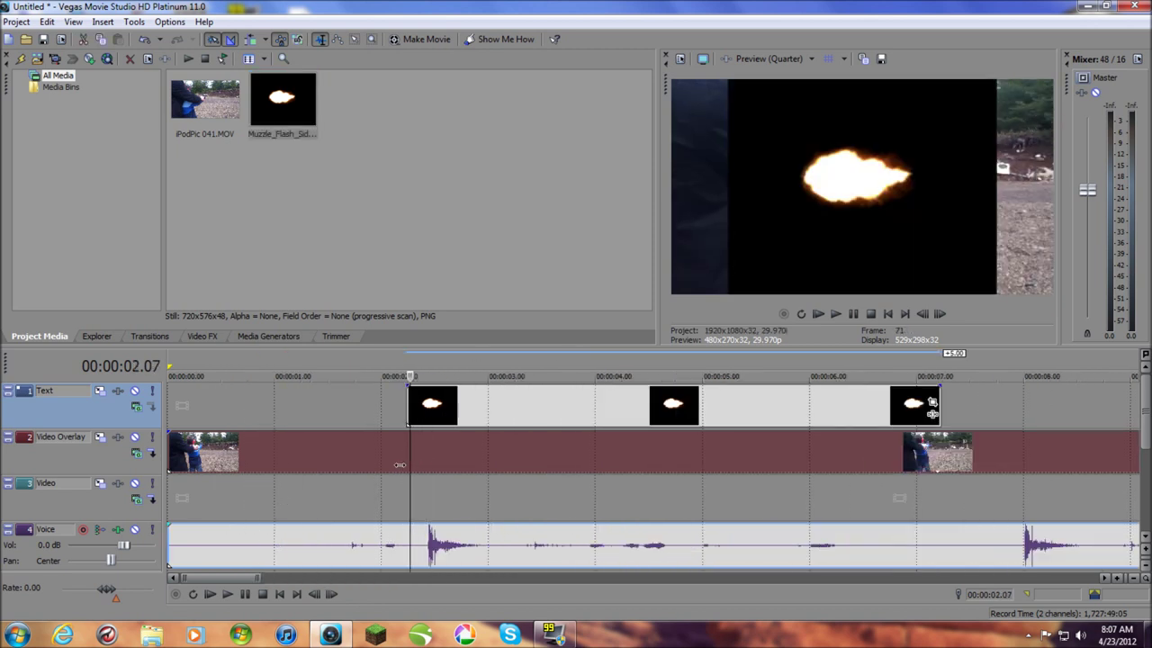
{"action": "left_click_drag", "start_coordinate": [468, 404], "coordinate": [747, 404]}
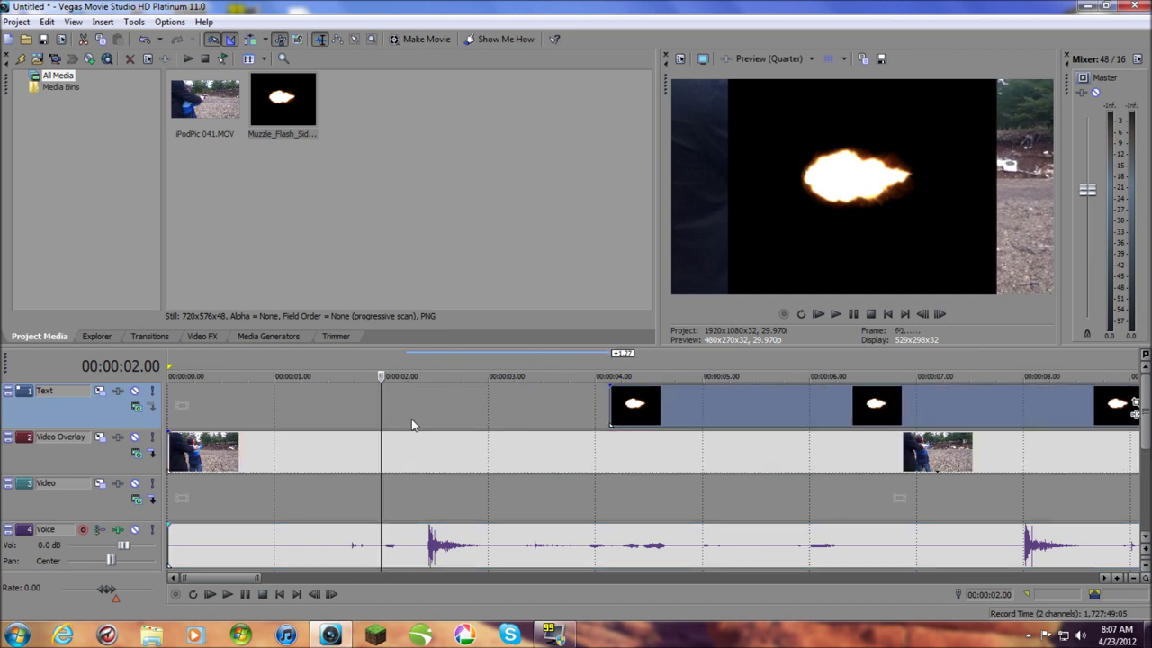
{"action": "left_click_drag", "start_coordinate": [383, 491], "coordinate": [419, 503]}
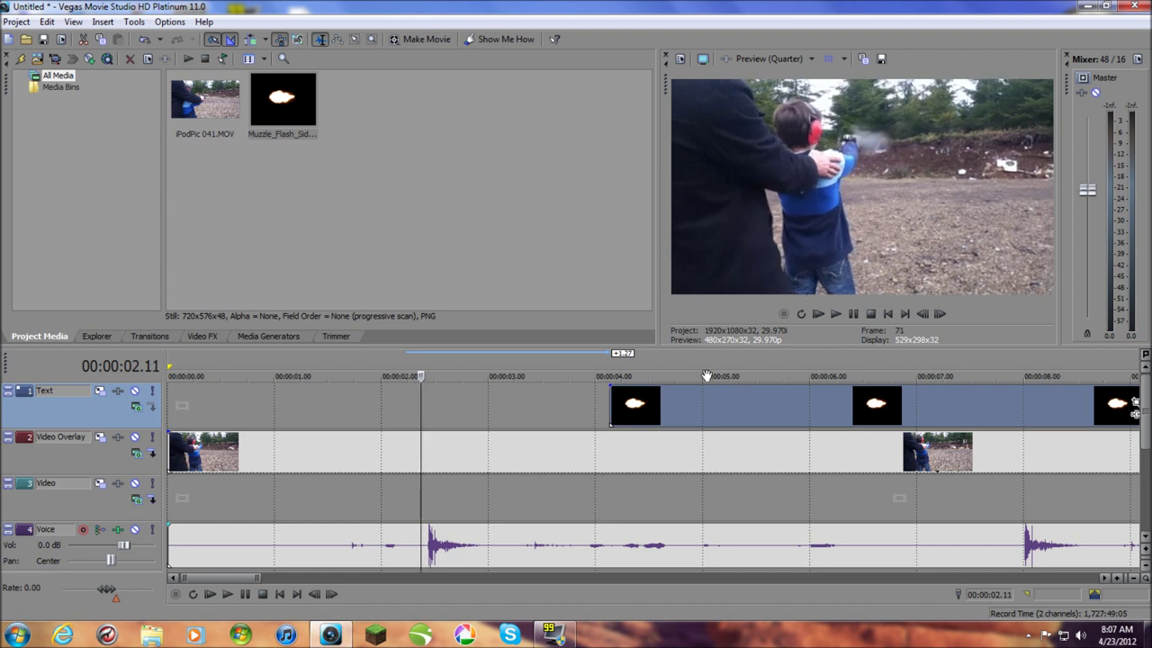
{"action": "left_click_drag", "start_coordinate": [674, 405], "coordinate": [491, 424]}
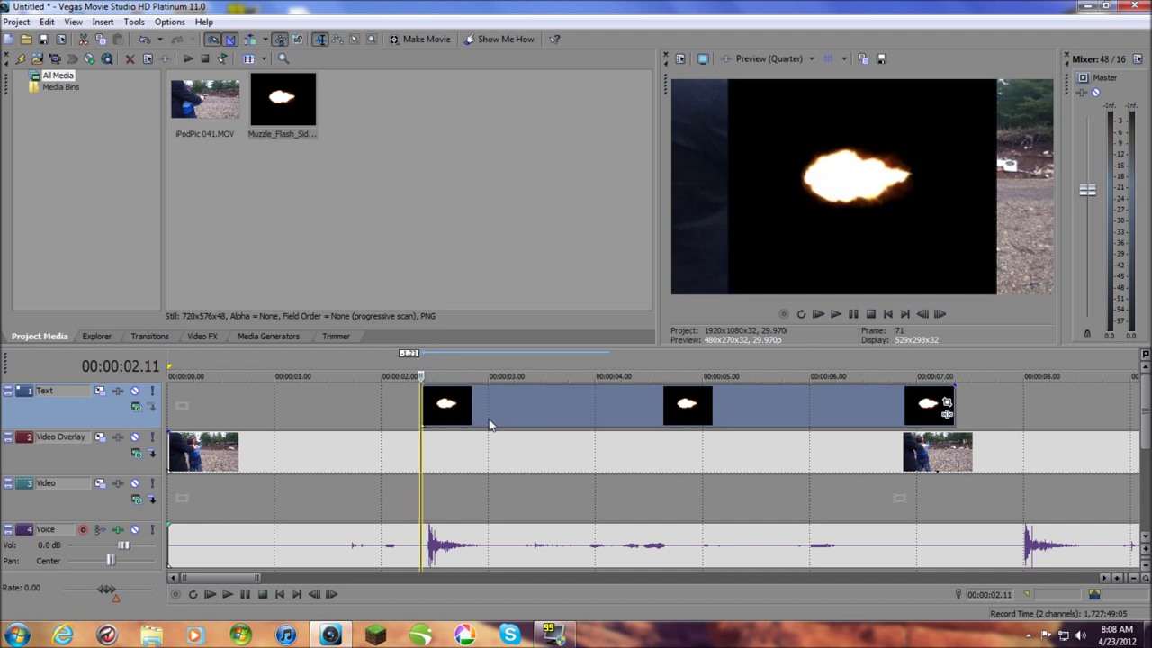
Adjust the timeline view and bring up Event Pan/Crop for the flash event
{"action": "scroll", "coordinate": [499, 477], "scroll_direction": "up", "scroll_amount": 2}
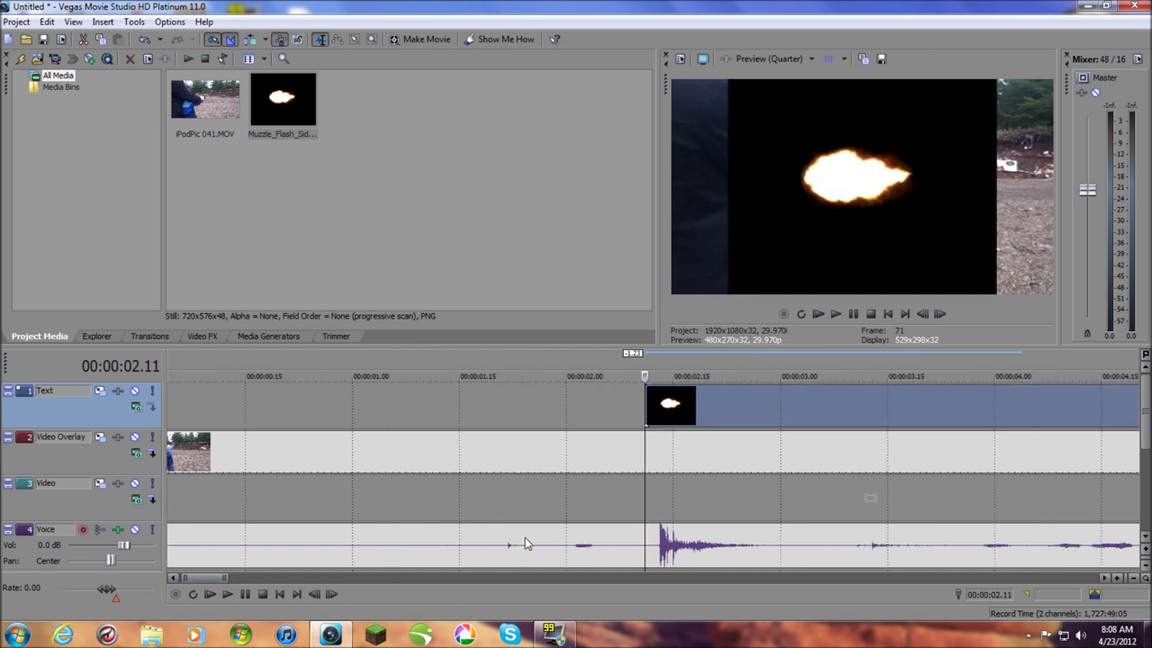
{"action": "scroll", "coordinate": [168, 558], "scroll_direction": "up", "scroll_amount": 1}
{"action": "left_click_drag", "start_coordinate": [207, 581], "coordinate": [216, 579]}
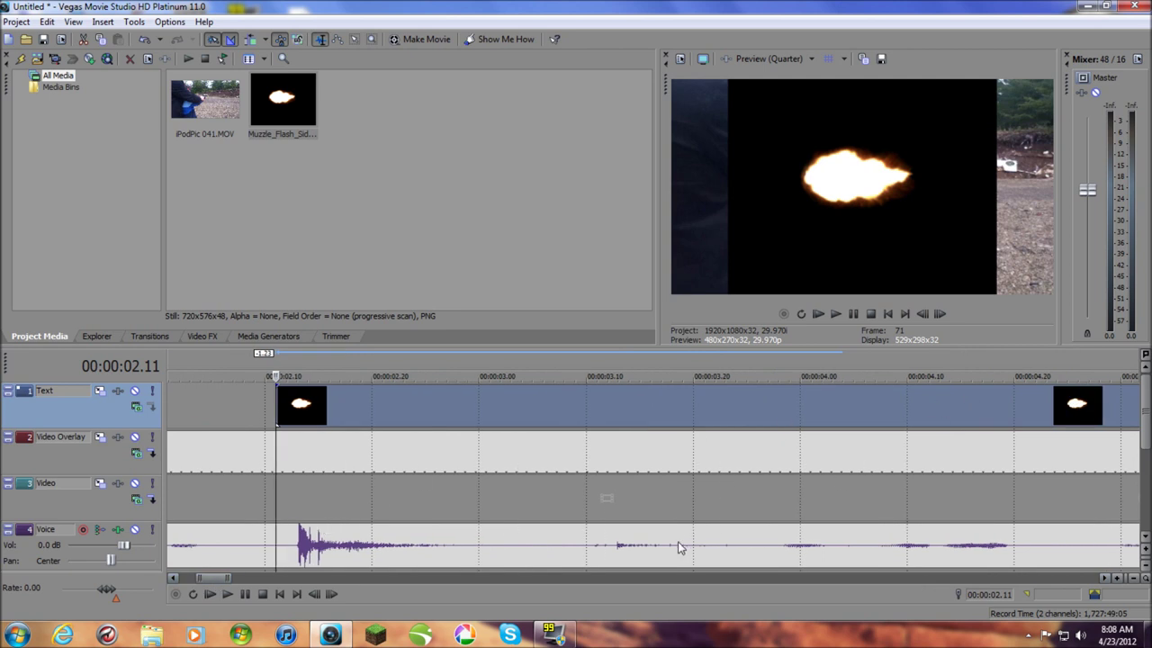
{"action": "scroll", "coordinate": [682, 545], "scroll_direction": "down", "scroll_amount": 2}
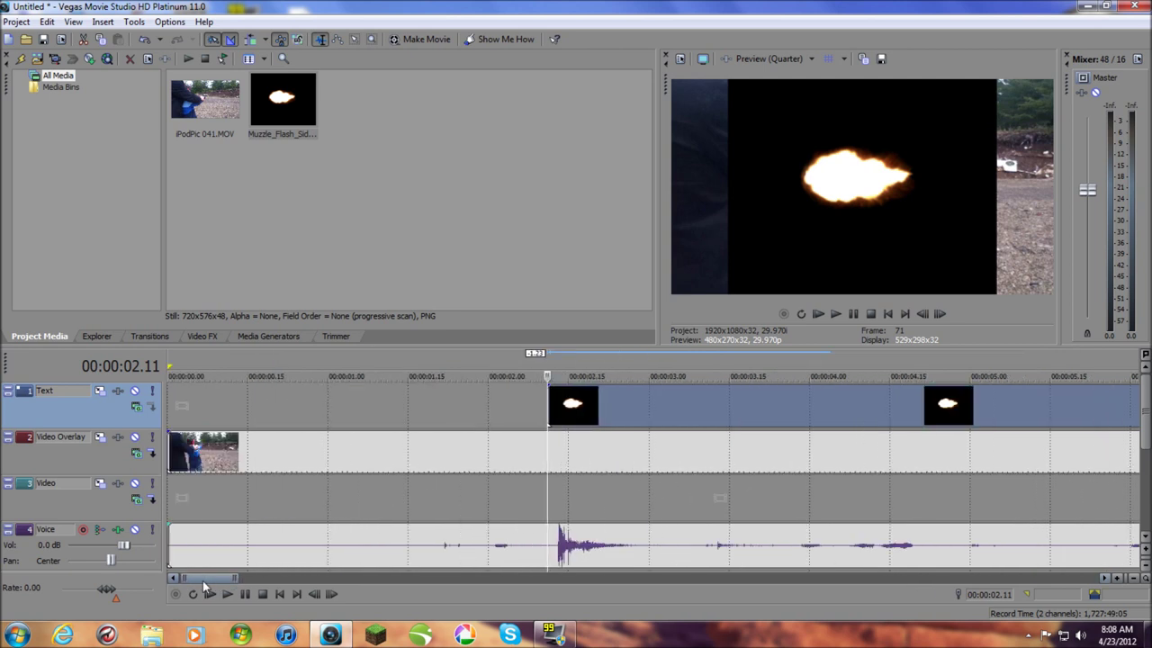
{"action": "left_click_drag", "start_coordinate": [202, 581], "coordinate": [241, 576]}
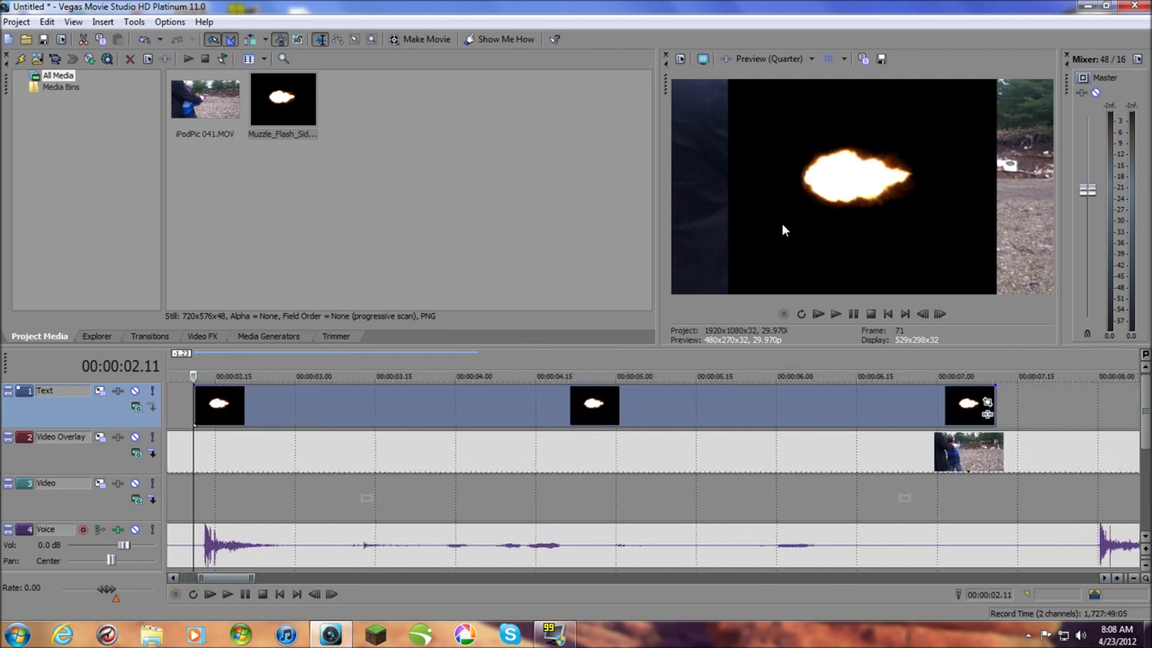
{"action": "left_click", "coordinate": [988, 403]}
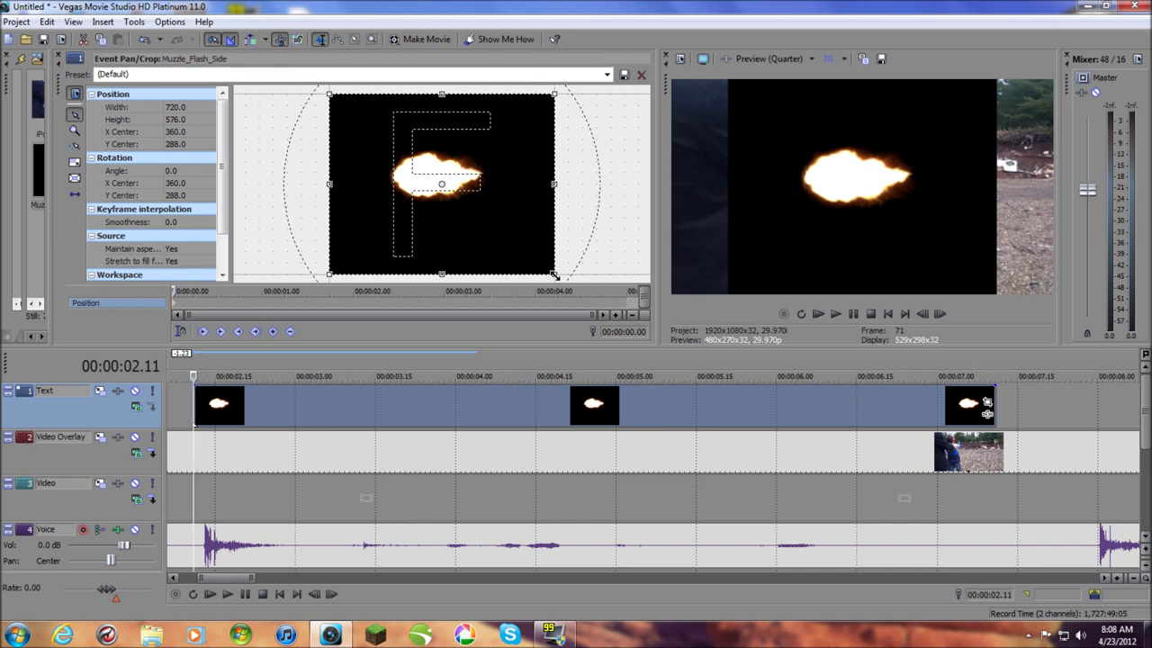
Reframe the flash to 703.8×559.8 centered at 331.1, 279.9, then close Pan/Crop
{"action": "mouse_move", "coordinate": [553, 274]}
{"action": "left_mouse_down"}
{"action": "mouse_move", "coordinate": [655, 373]}
{"action": "mouse_move", "coordinate": [565, 285]}
{"action": "left_mouse_up"}
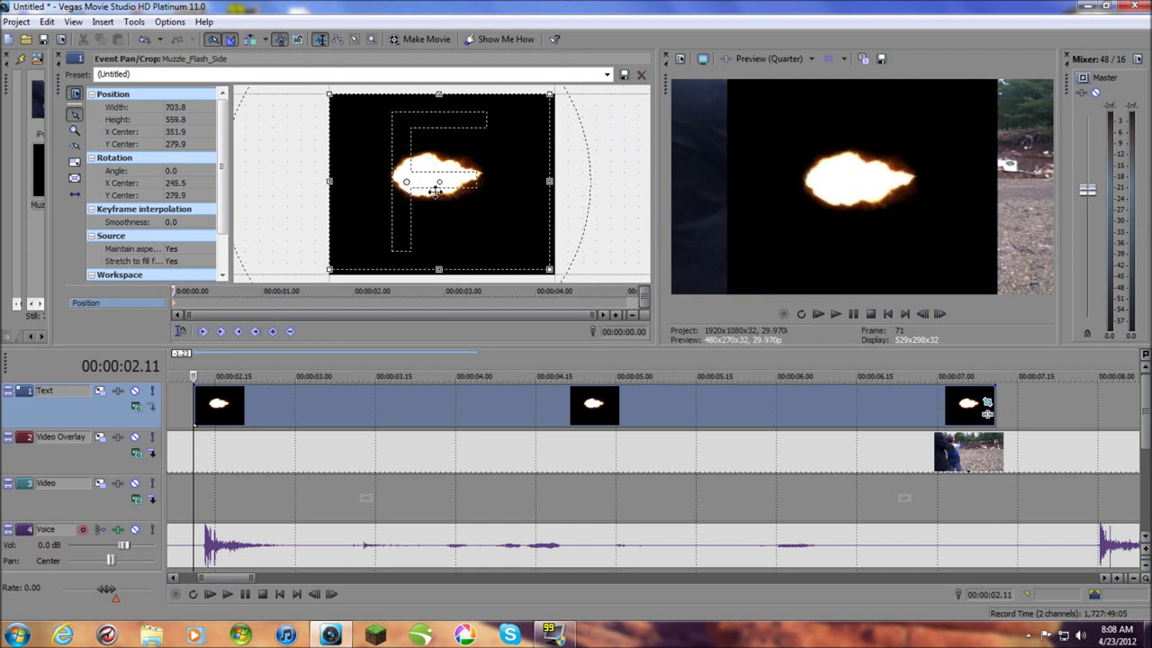
{"action": "mouse_move", "coordinate": [437, 186]}
{"action": "left_mouse_down"}
{"action": "mouse_move", "coordinate": [418, 203]}
{"action": "mouse_move", "coordinate": [396, 199]}
{"action": "mouse_move", "coordinate": [447, 193]}
{"action": "mouse_move", "coordinate": [431, 184]}
{"action": "left_mouse_up"}
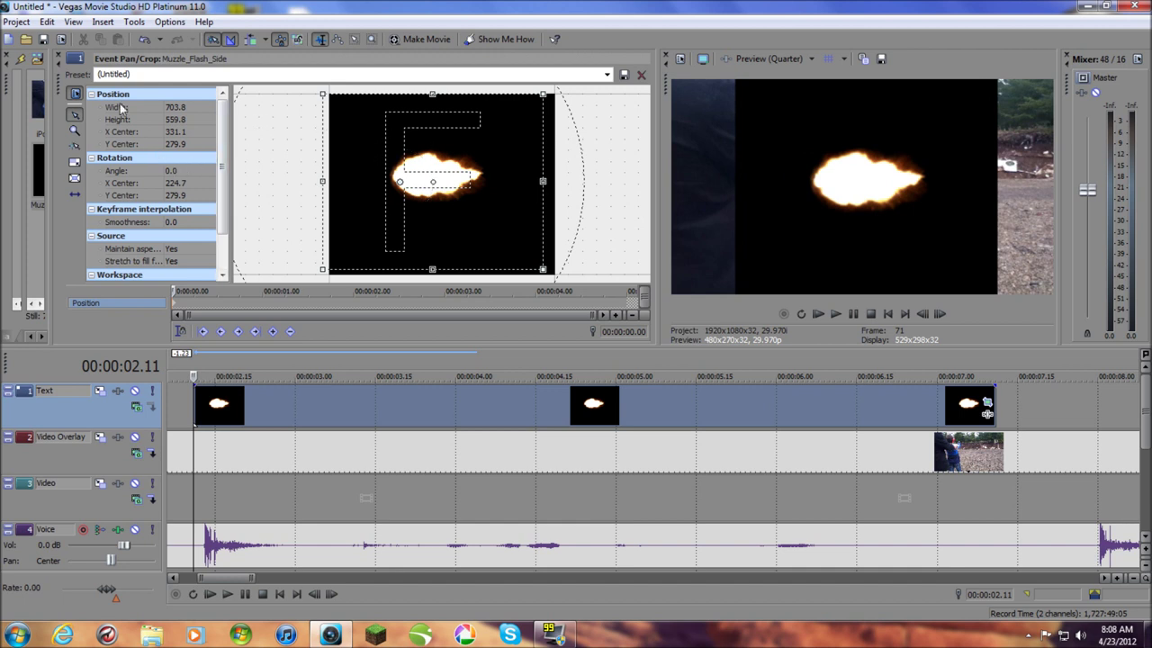
{"action": "left_click", "coordinate": [59, 59]}
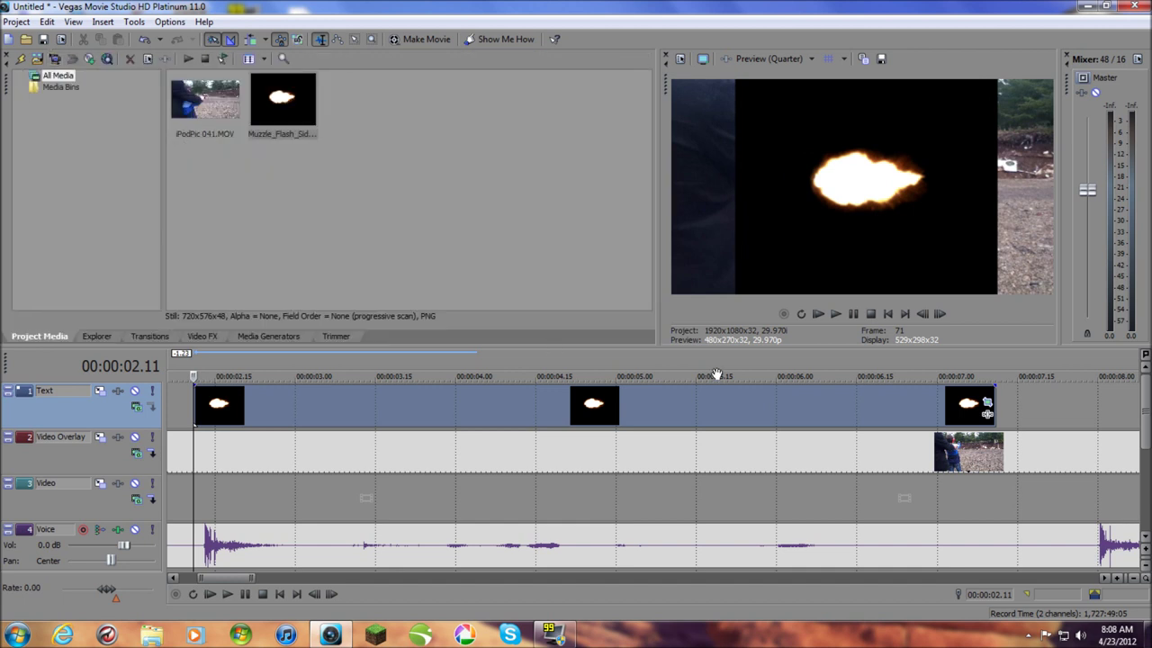
Add the Sony Chroma Keyer Media FX to the muzzle-flash event
{"action": "right_click", "coordinate": [565, 411]}
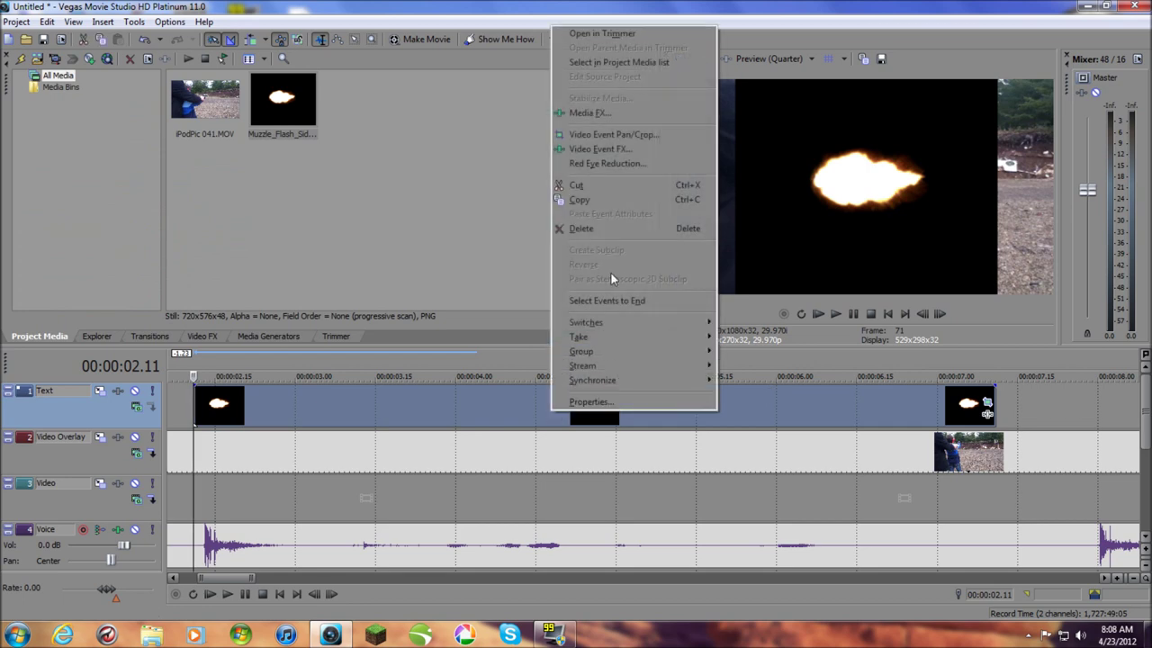
{"action": "left_click", "coordinate": [599, 113]}
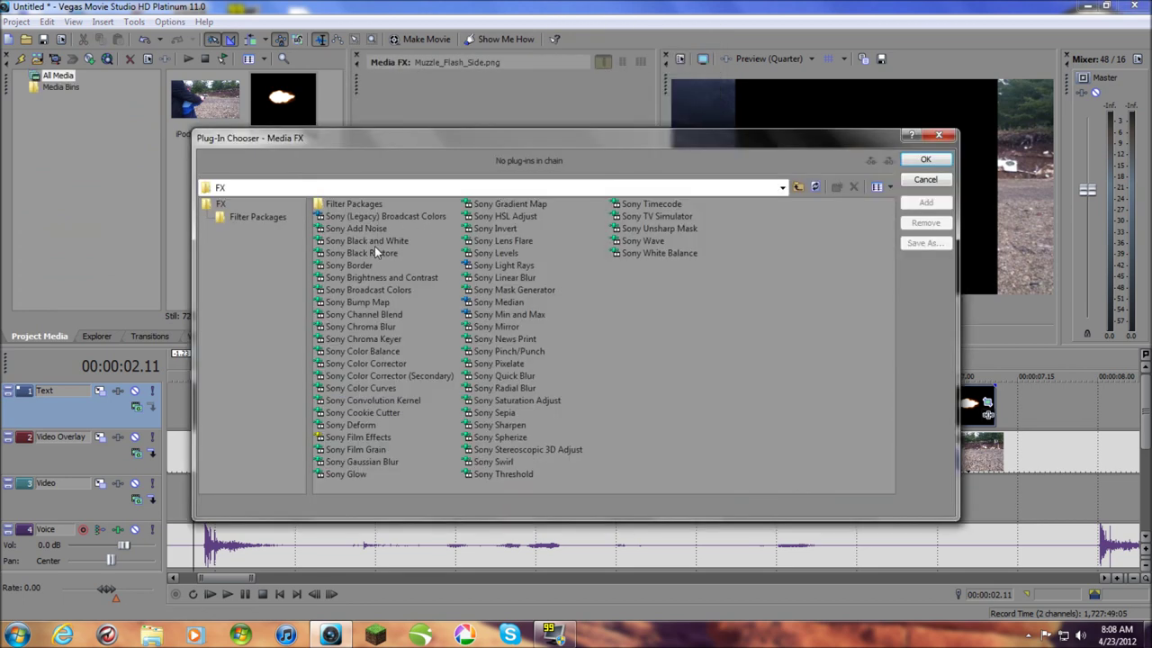
{"action": "double_click", "coordinate": [375, 343]}
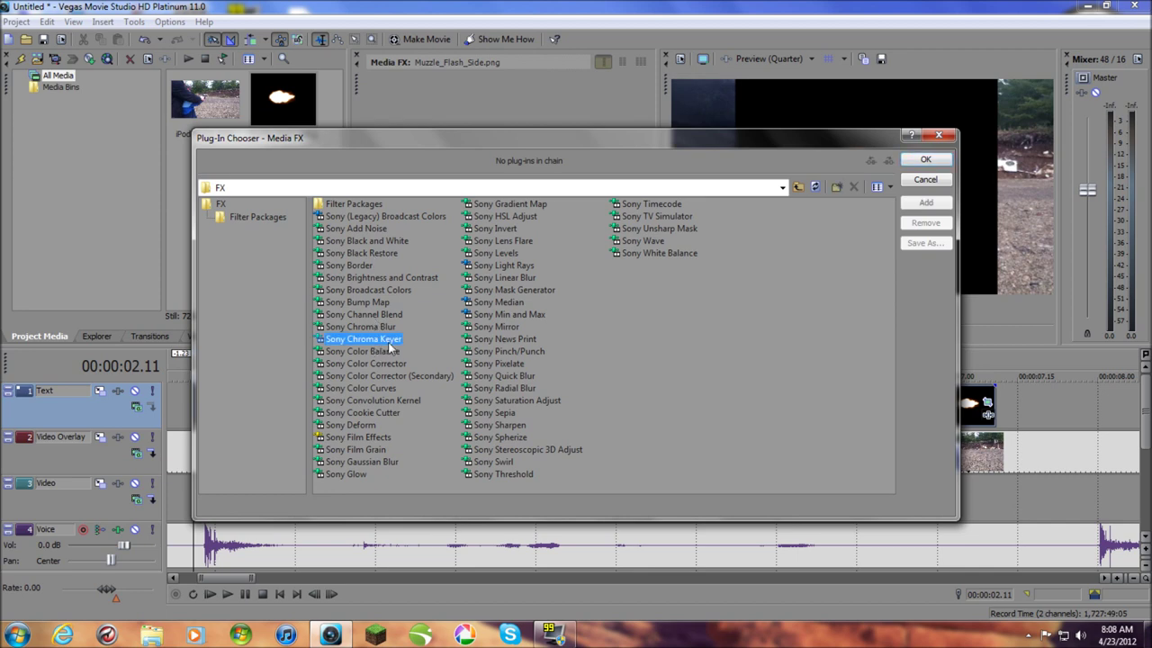
{"action": "left_click", "coordinate": [938, 162]}
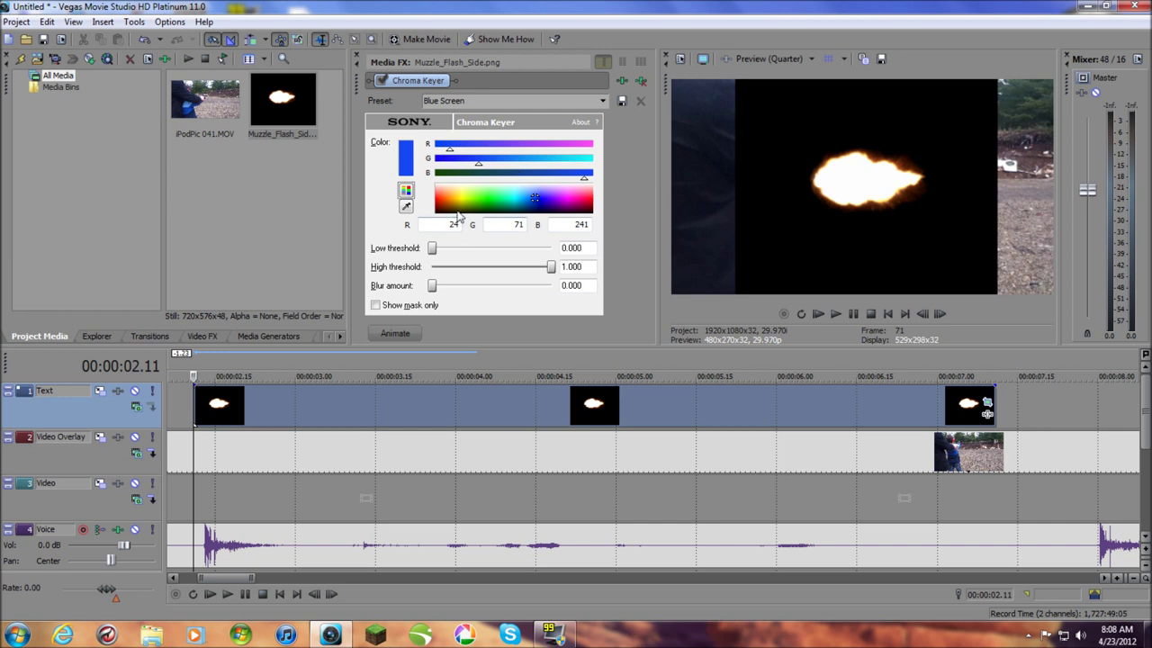
Key out black with Low threshold 0.618 and Blur 0.436
{"action": "mouse_move", "coordinate": [514, 209]}
{"action": "left_mouse_down"}
{"action": "mouse_move", "coordinate": [569, 200]}
{"action": "mouse_move", "coordinate": [458, 191]}
{"action": "mouse_move", "coordinate": [512, 207]}
{"action": "mouse_move", "coordinate": [517, 221]}
{"action": "left_mouse_up"}
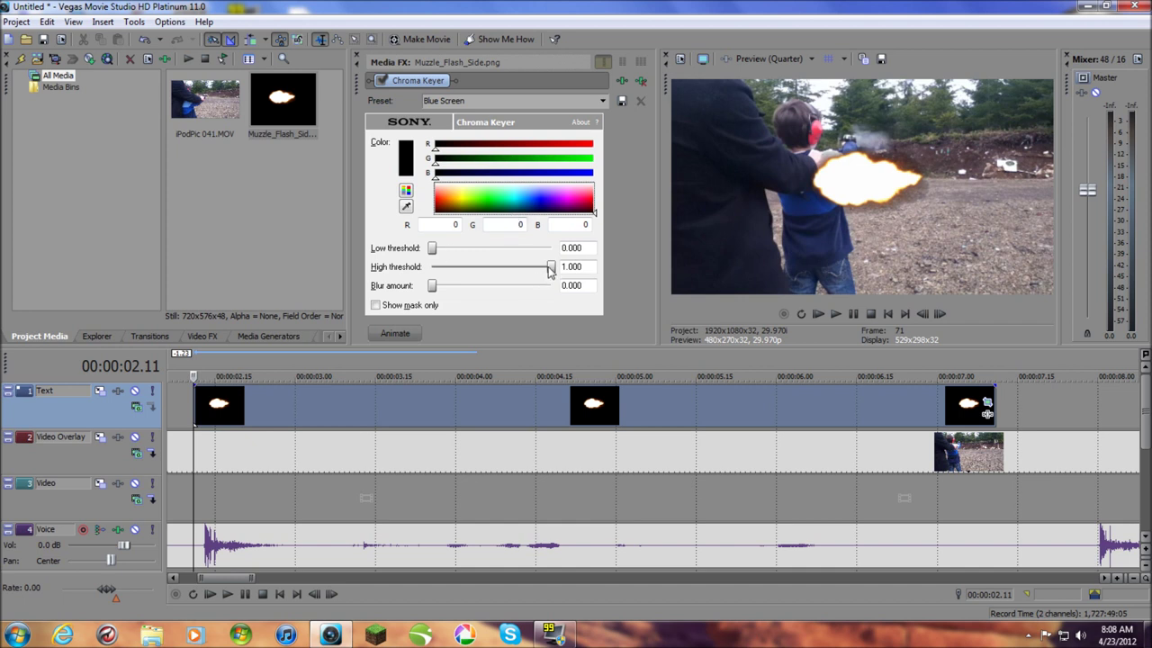
{"action": "mouse_move", "coordinate": [551, 270]}
{"action": "left_mouse_down"}
{"action": "mouse_move", "coordinate": [522, 269]}
{"action": "mouse_move", "coordinate": [560, 270]}
{"action": "left_mouse_up"}
{"action": "left_click_drag", "start_coordinate": [436, 252], "coordinate": [505, 258]}
{"action": "left_click_drag", "start_coordinate": [433, 286], "coordinate": [480, 293]}
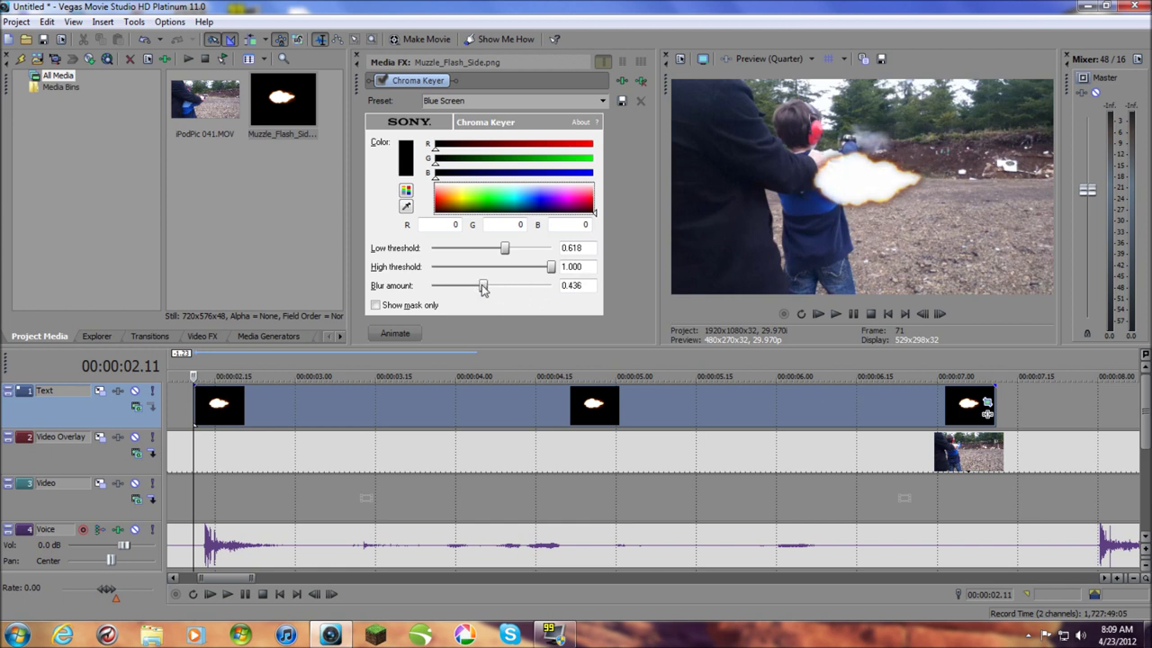
{"action": "left_click", "coordinate": [358, 57]}
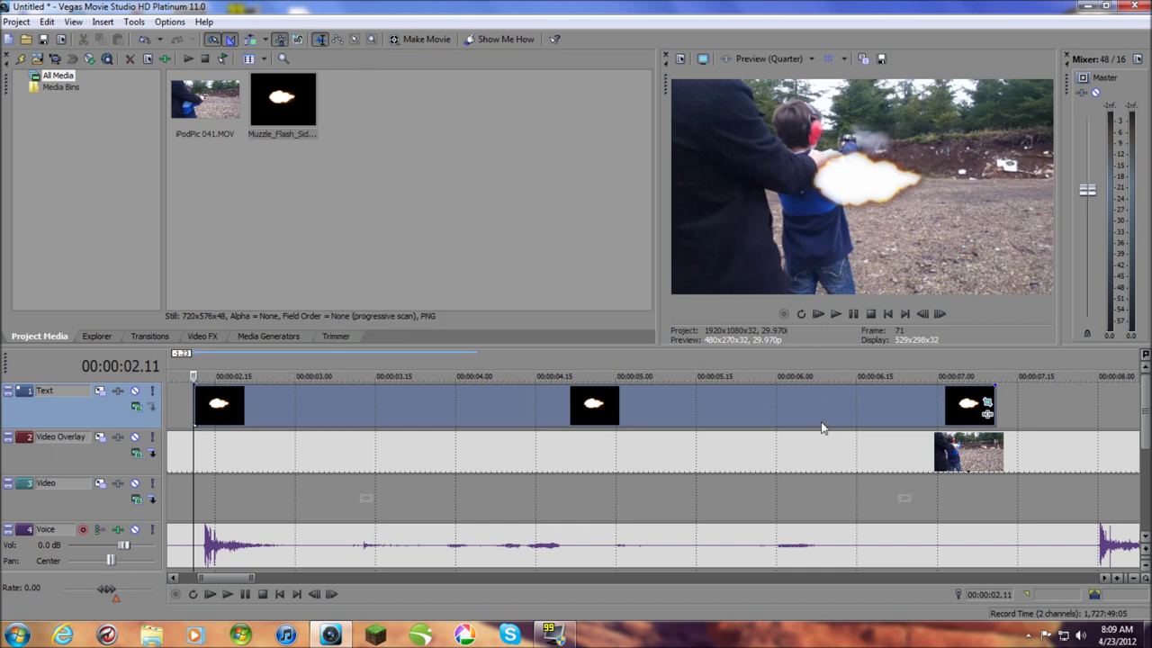
Frame the flash at the gun barrel: 983.6×784.1, centered at 228.2, 438.3
{"action": "left_click", "coordinate": [987, 405]}
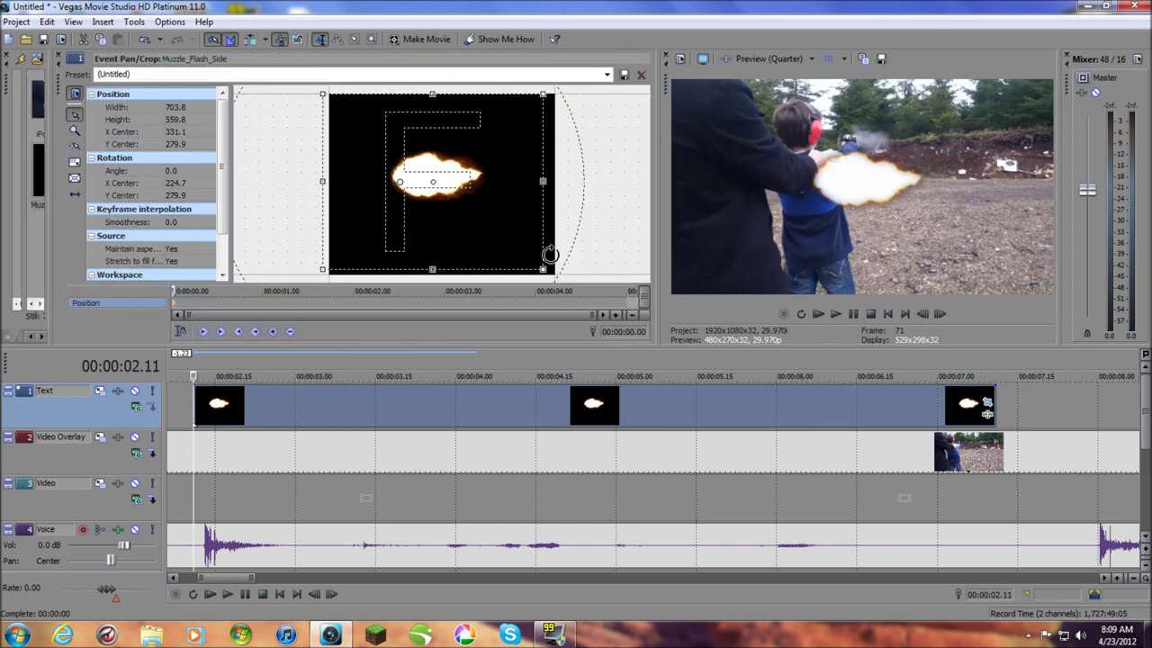
{"action": "left_click_drag", "start_coordinate": [543, 267], "coordinate": [630, 352]}
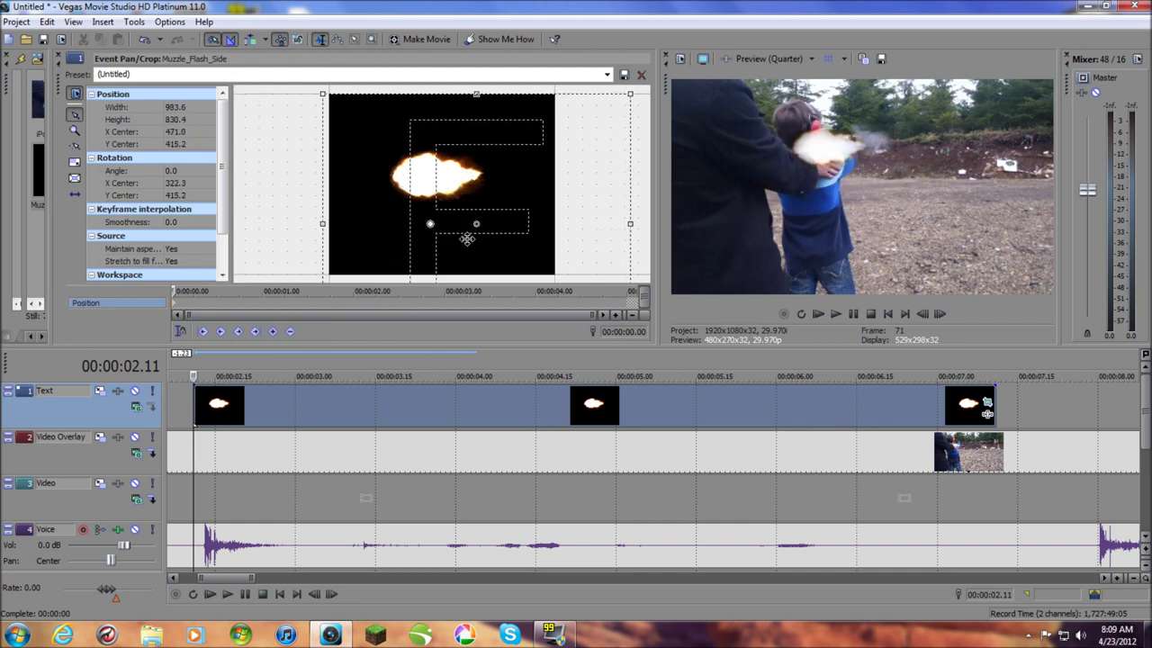
{"action": "left_click_drag", "start_coordinate": [478, 221], "coordinate": [384, 179]}
{"action": "mouse_move", "coordinate": [384, 94]}
{"action": "left_mouse_down"}
{"action": "mouse_move", "coordinate": [384, 140]}
{"action": "mouse_move", "coordinate": [384, 105]}
{"action": "left_mouse_up"}
{"action": "left_click_drag", "start_coordinate": [384, 231], "coordinate": [400, 240]}
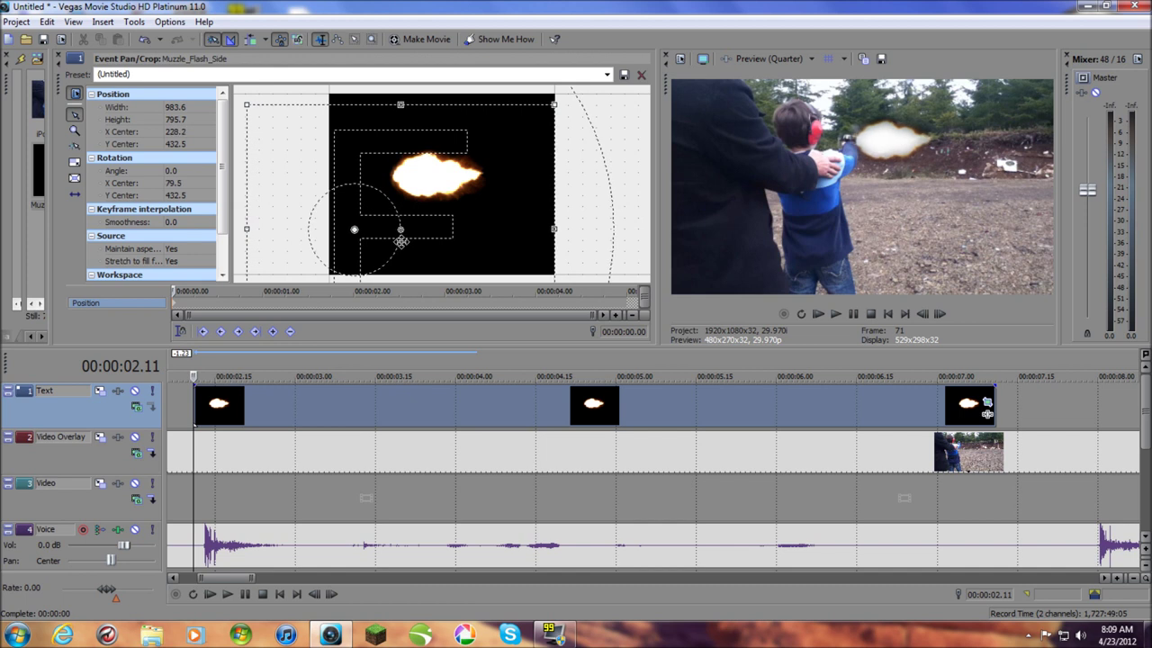
{"action": "left_click_drag", "start_coordinate": [401, 104], "coordinate": [402, 107]}
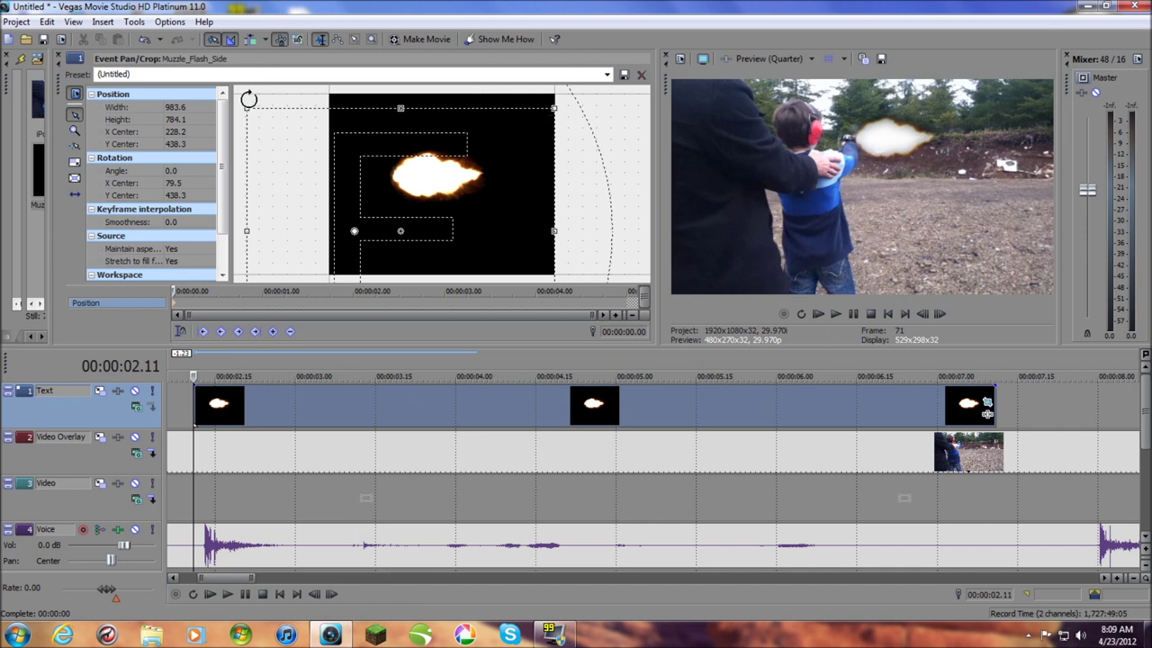
{"action": "left_click", "coordinate": [60, 58]}
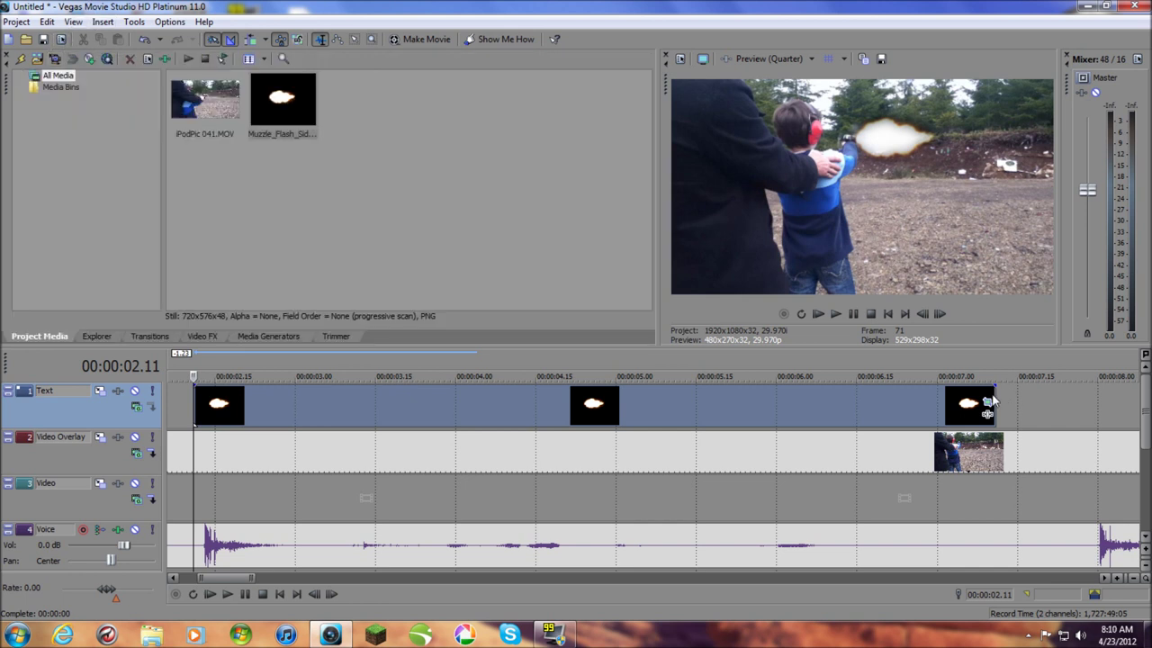
Trim the first flash event to a single frame at 00:00:02.11 and check surrounding frames
{"action": "left_click_drag", "start_coordinate": [991, 412], "coordinate": [198, 382]}
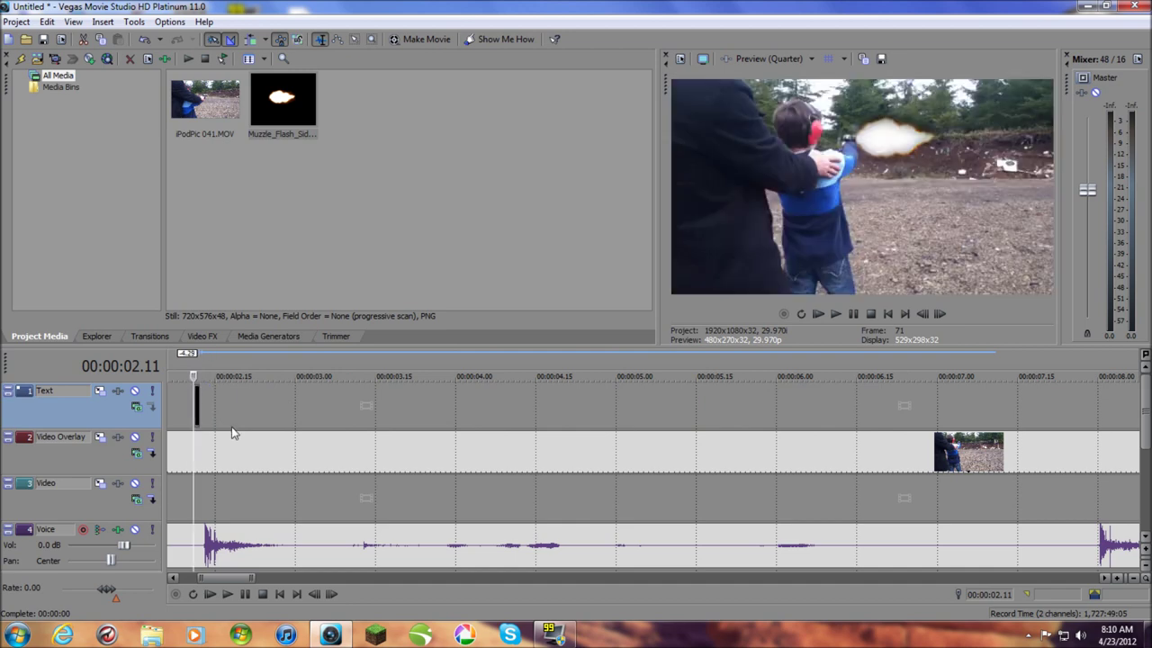
{"action": "scroll", "coordinate": [231, 430], "scroll_direction": "up", "scroll_amount": 4}
{"action": "scroll", "coordinate": [231, 434], "scroll_direction": "up", "scroll_amount": 3}
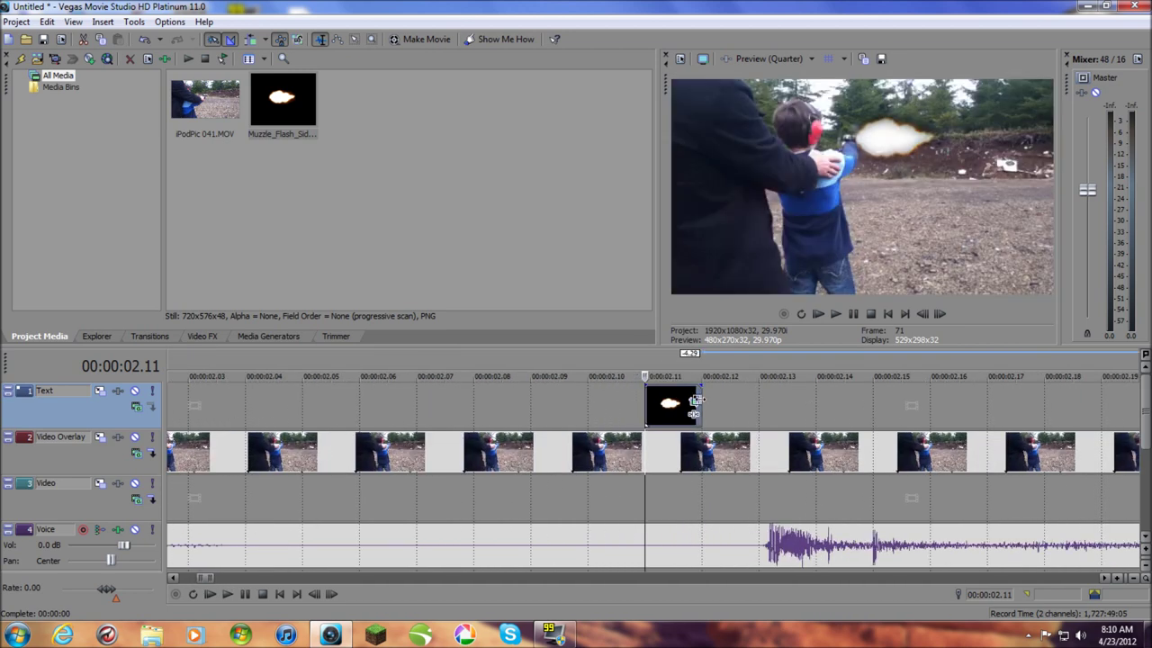
{"action": "left_click_drag", "start_coordinate": [694, 400], "coordinate": [695, 399]}
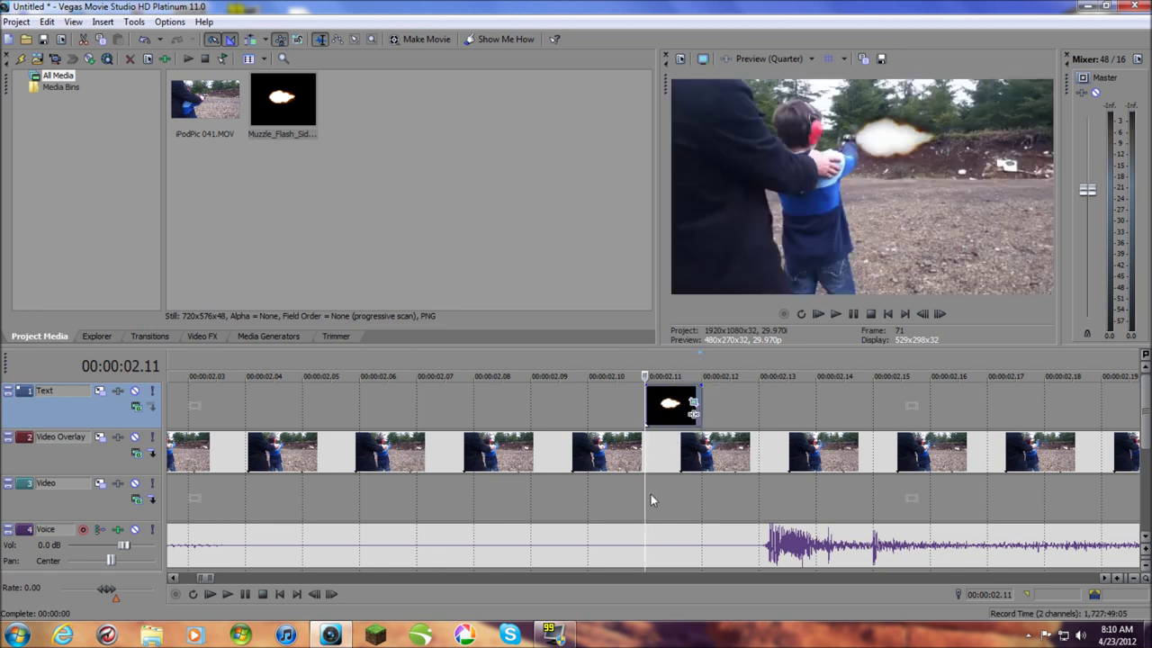
{"action": "scroll", "coordinate": [679, 496], "scroll_direction": "down", "scroll_amount": 6}
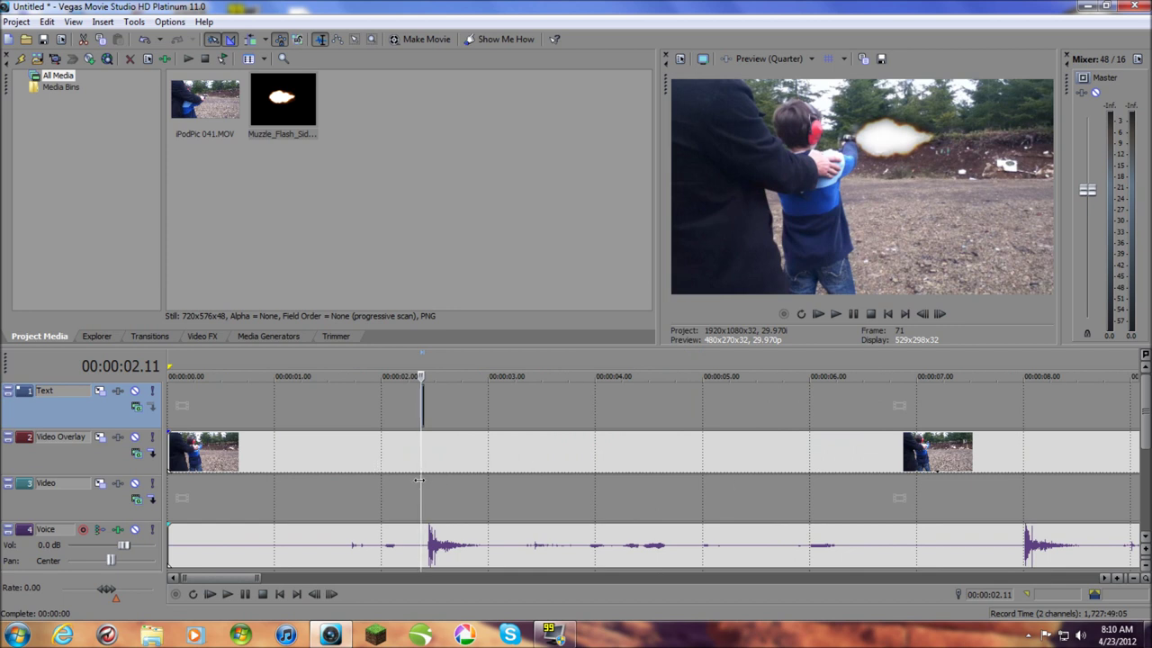
{"action": "left_click_drag", "start_coordinate": [422, 486], "coordinate": [1019, 508]}
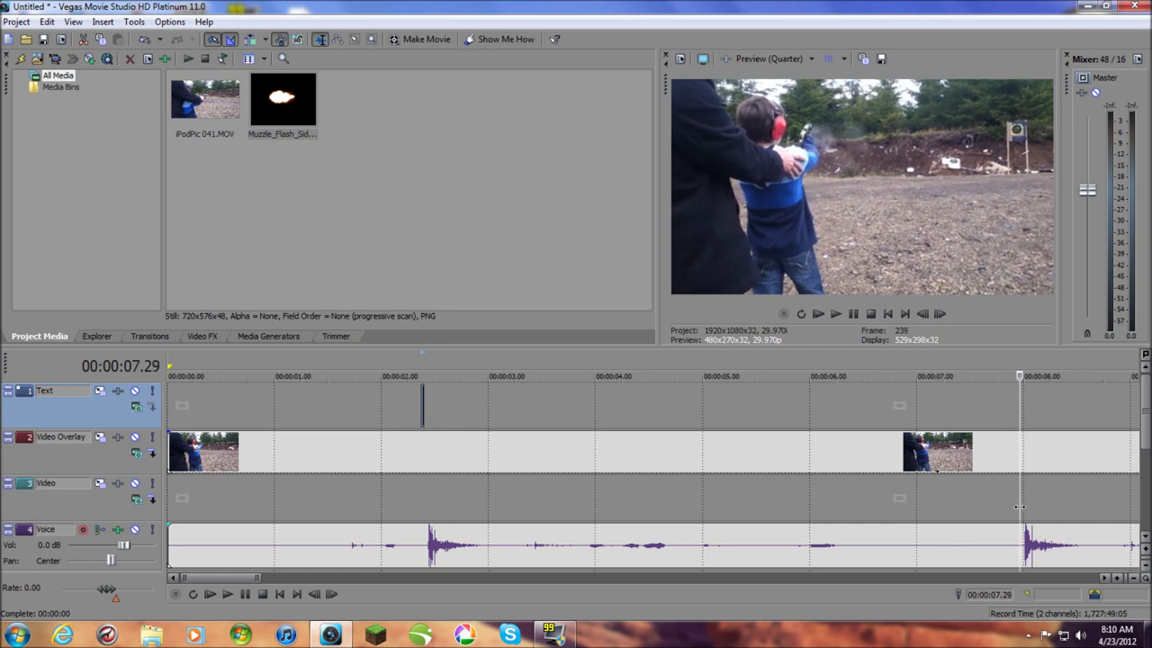
Add Muzzle_Flash_Side.png to the Text track at 00:00:07.29 and open its Pan/Crop
{"action": "left_click_drag", "start_coordinate": [249, 578], "coordinate": [260, 583]}
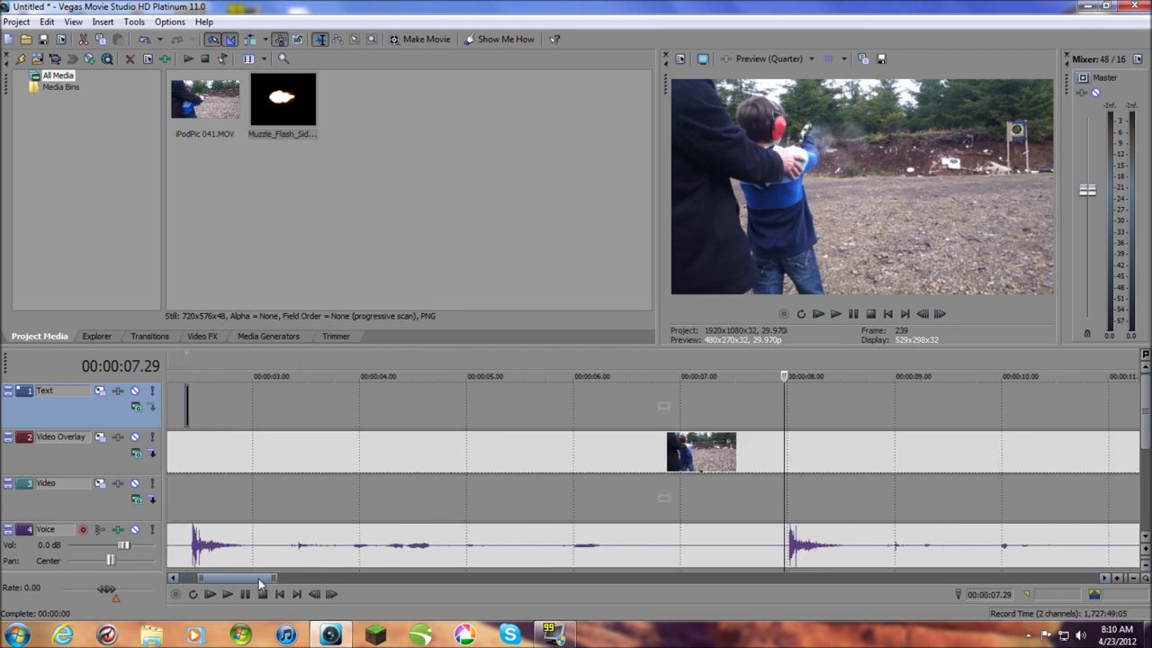
{"action": "left_click_drag", "start_coordinate": [288, 144], "coordinate": [792, 412]}
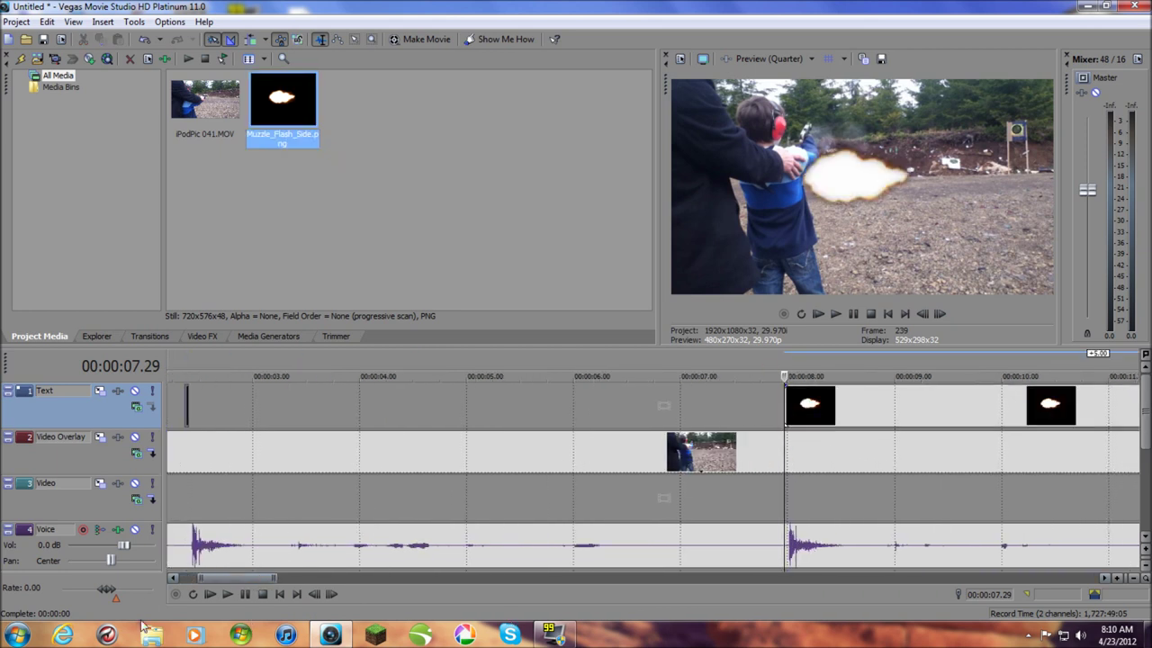
{"action": "left_click_drag", "start_coordinate": [259, 576], "coordinate": [290, 580]}
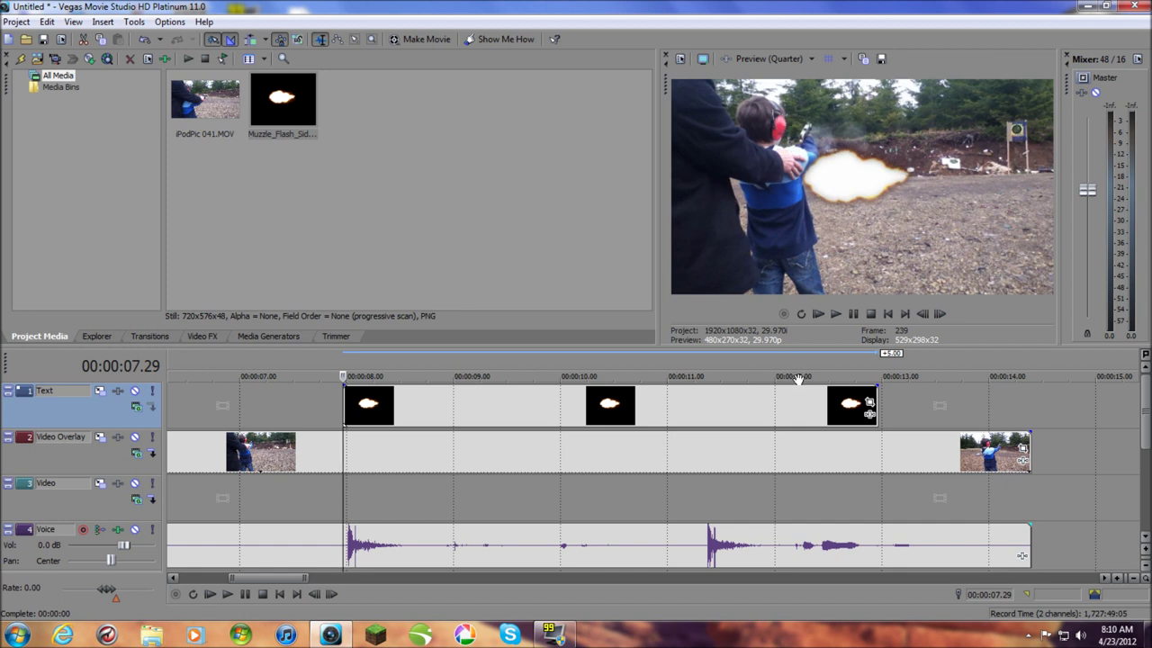
{"action": "left_click", "coordinate": [870, 403]}
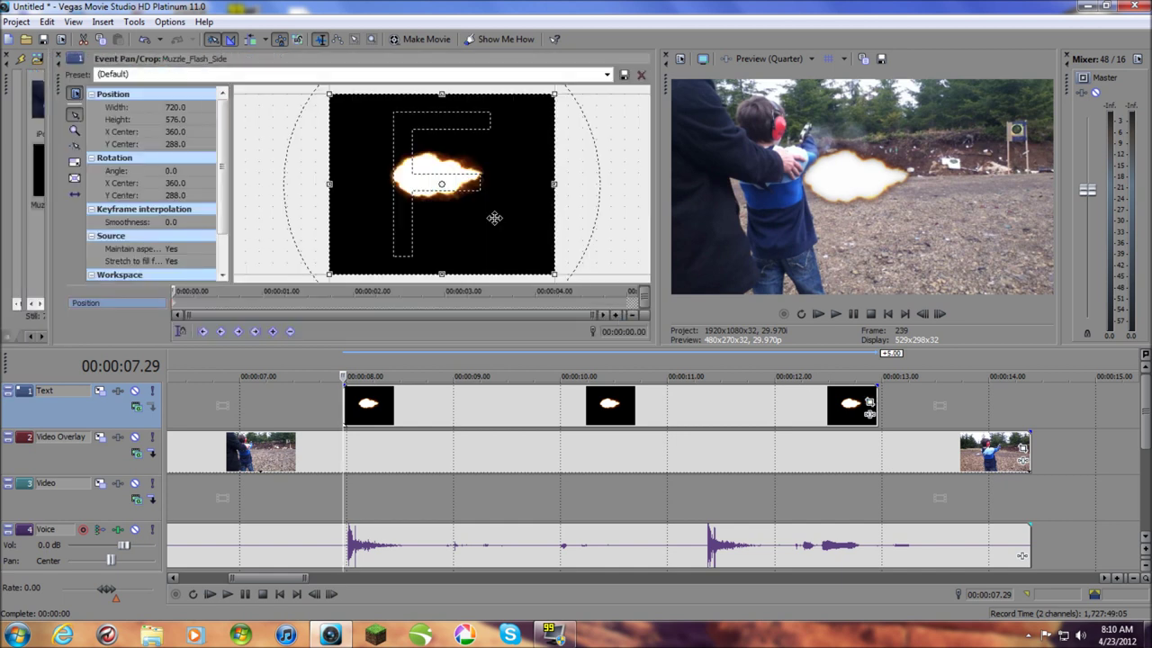
Enlarge the second flash's crop frame to shrink the flash and move it toward the gun
{"action": "mouse_move", "coordinate": [442, 93]}
{"action": "left_mouse_down"}
{"action": "mouse_move", "coordinate": [448, 72]}
{"action": "mouse_move", "coordinate": [448, 88]}
{"action": "left_mouse_up"}
{"action": "left_click_drag", "start_coordinate": [554, 86], "coordinate": [594, 56]}
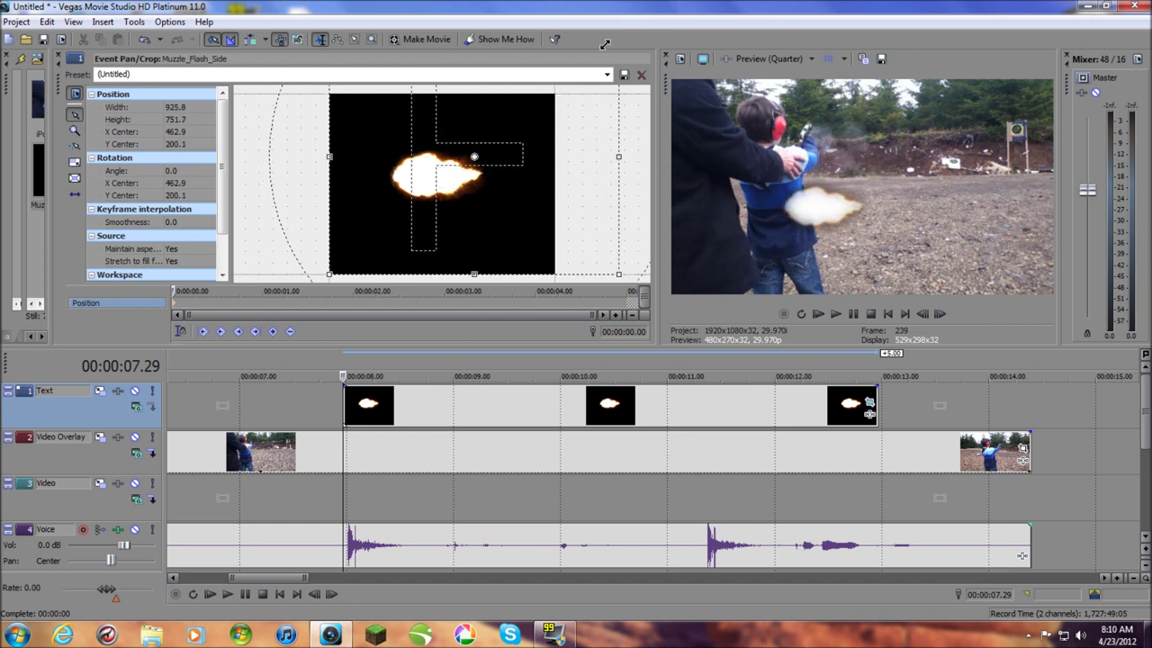
{"action": "left_click_drag", "start_coordinate": [462, 165], "coordinate": [443, 166]}
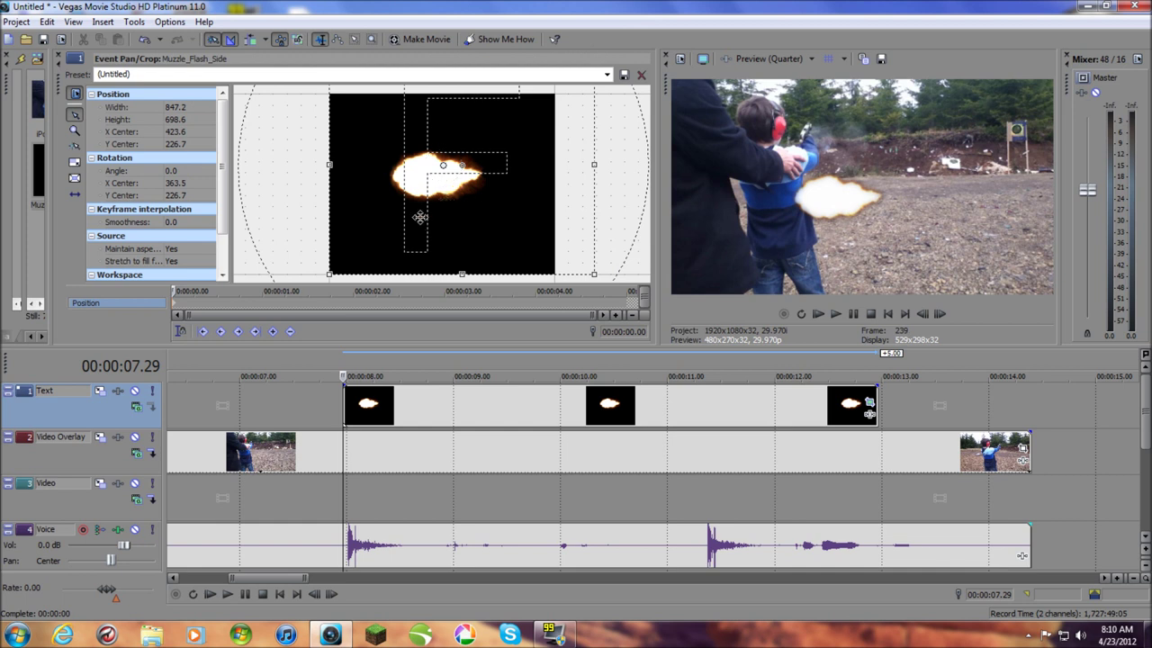
{"action": "left_click_drag", "start_coordinate": [326, 276], "coordinate": [264, 352]}
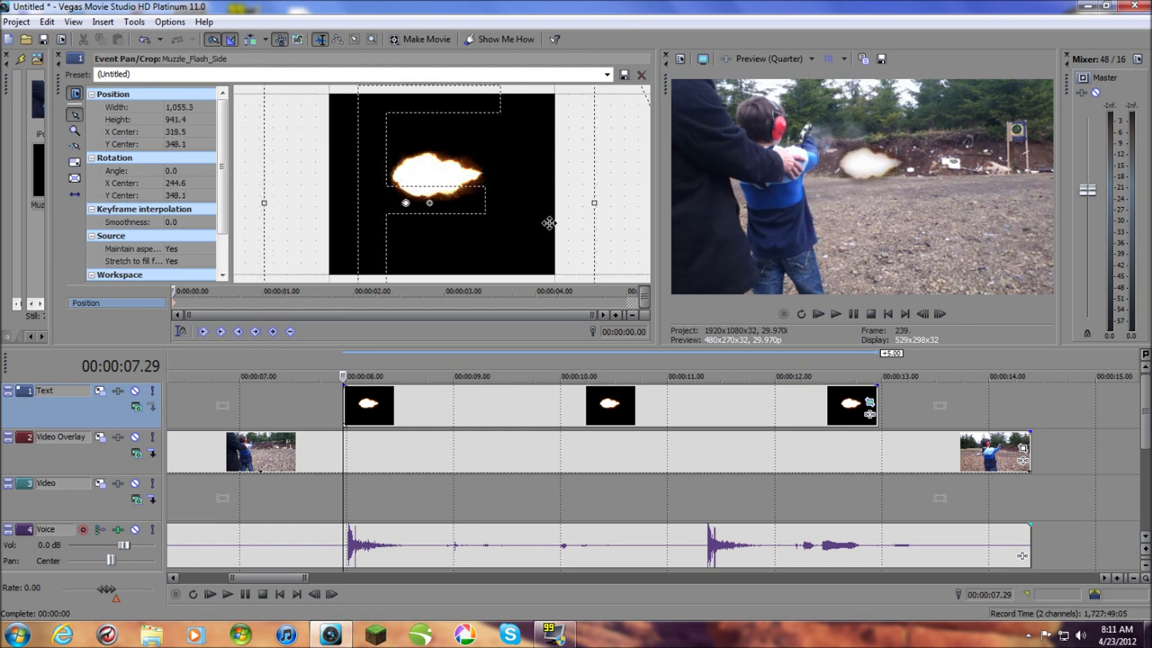
{"action": "left_click_drag", "start_coordinate": [591, 162], "coordinate": [587, 164]}
{"action": "left_click_drag", "start_coordinate": [459, 202], "coordinate": [458, 204]}
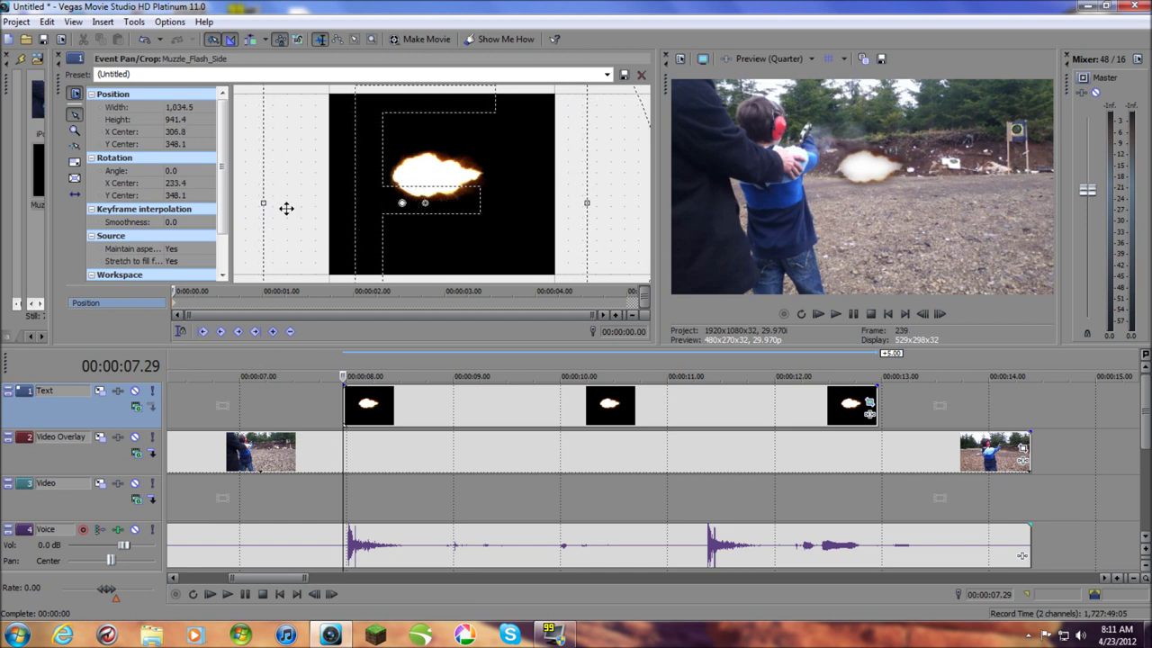
{"action": "scroll", "coordinate": [433, 221], "scroll_direction": "down", "scroll_amount": 3}
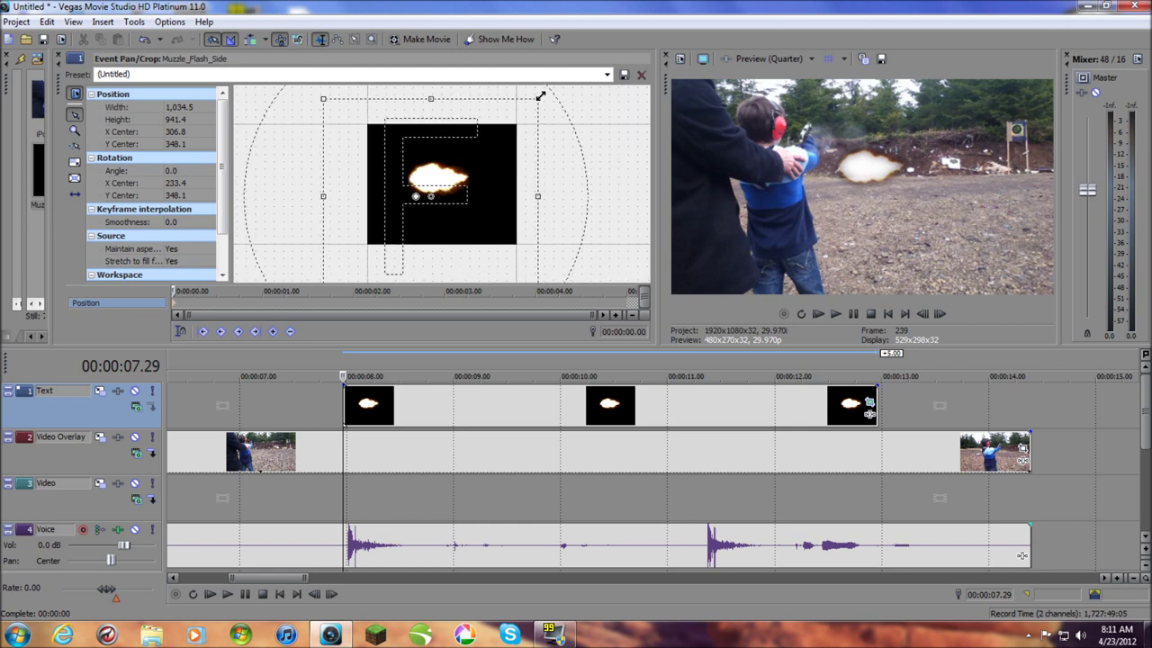
Fine-tune framing to 943.9×718.3 centered at 366.1, 459.7, then shorten the event
{"action": "left_click_drag", "start_coordinate": [540, 94], "coordinate": [506, 127]}
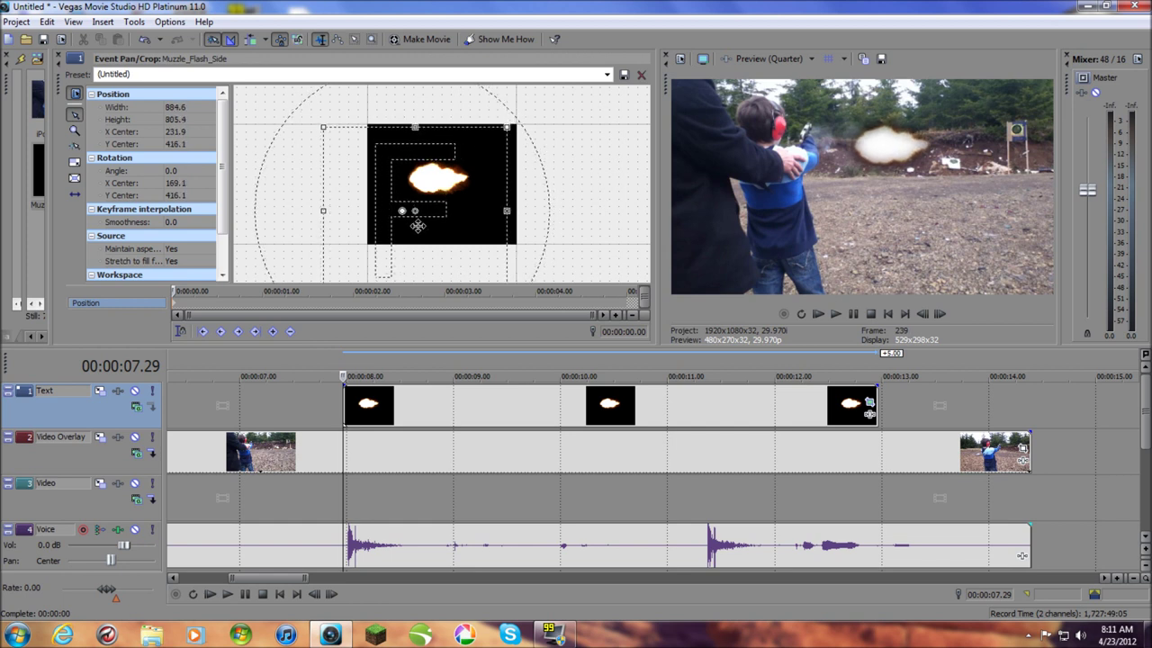
{"action": "mouse_move", "coordinate": [415, 211]}
{"action": "left_mouse_down"}
{"action": "mouse_move", "coordinate": [414, 175]}
{"action": "mouse_move", "coordinate": [430, 211]}
{"action": "mouse_move", "coordinate": [466, 212]}
{"action": "mouse_move", "coordinate": [410, 229]}
{"action": "left_mouse_up"}
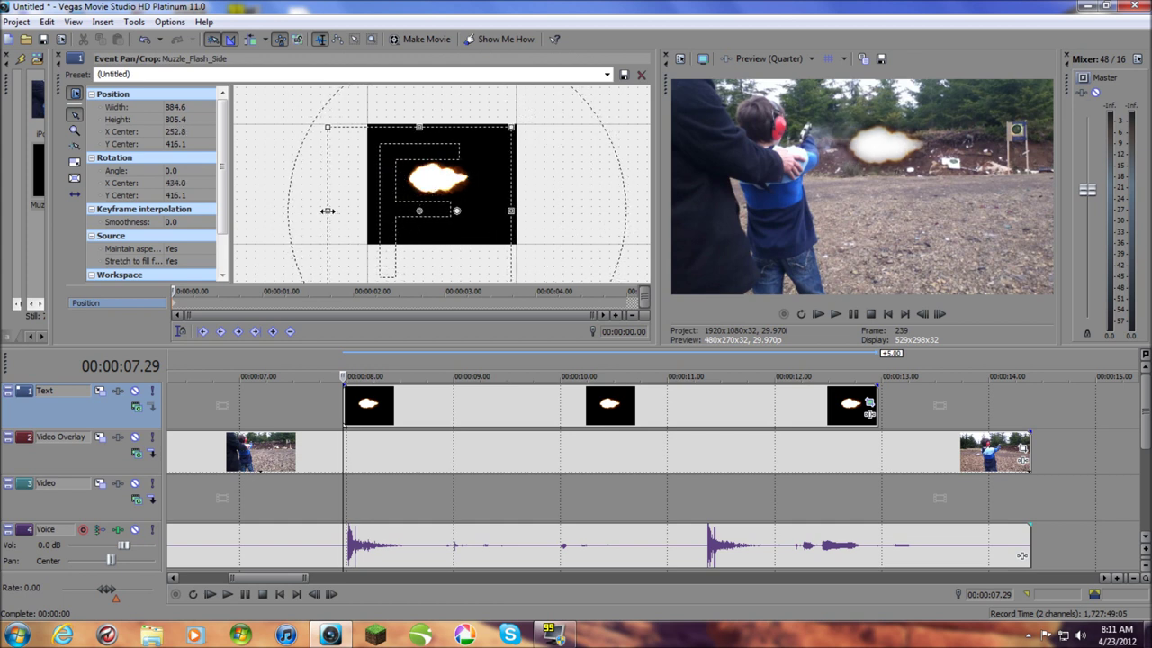
{"action": "left_click_drag", "start_coordinate": [328, 210], "coordinate": [375, 236]}
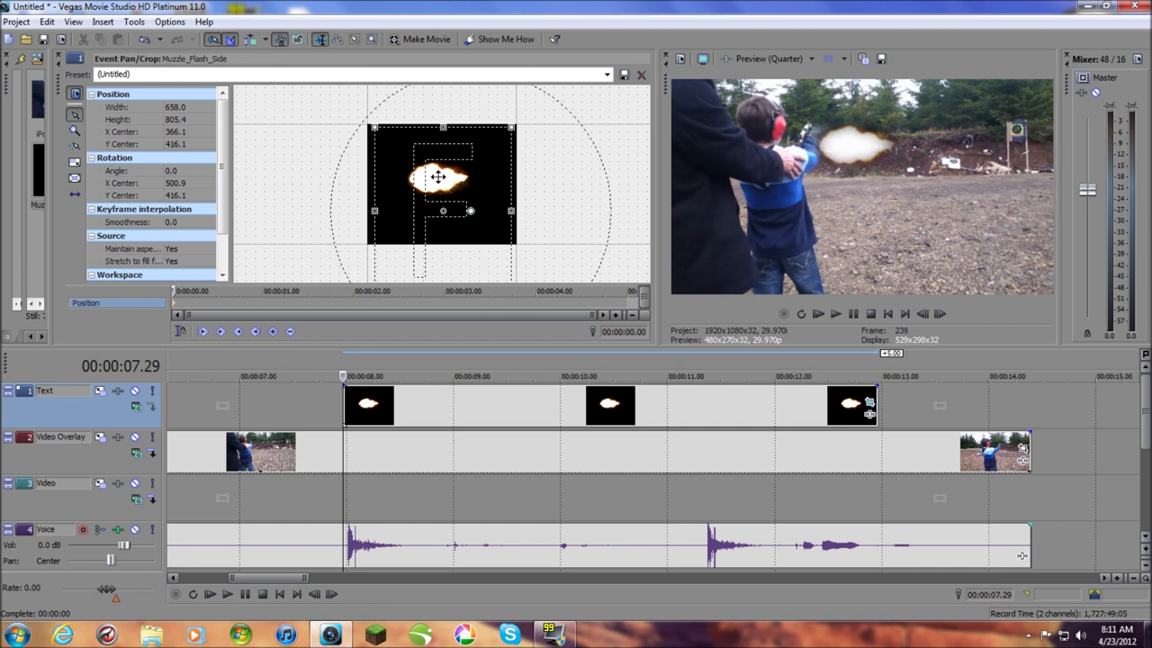
{"action": "left_click_drag", "start_coordinate": [444, 130], "coordinate": [445, 150]}
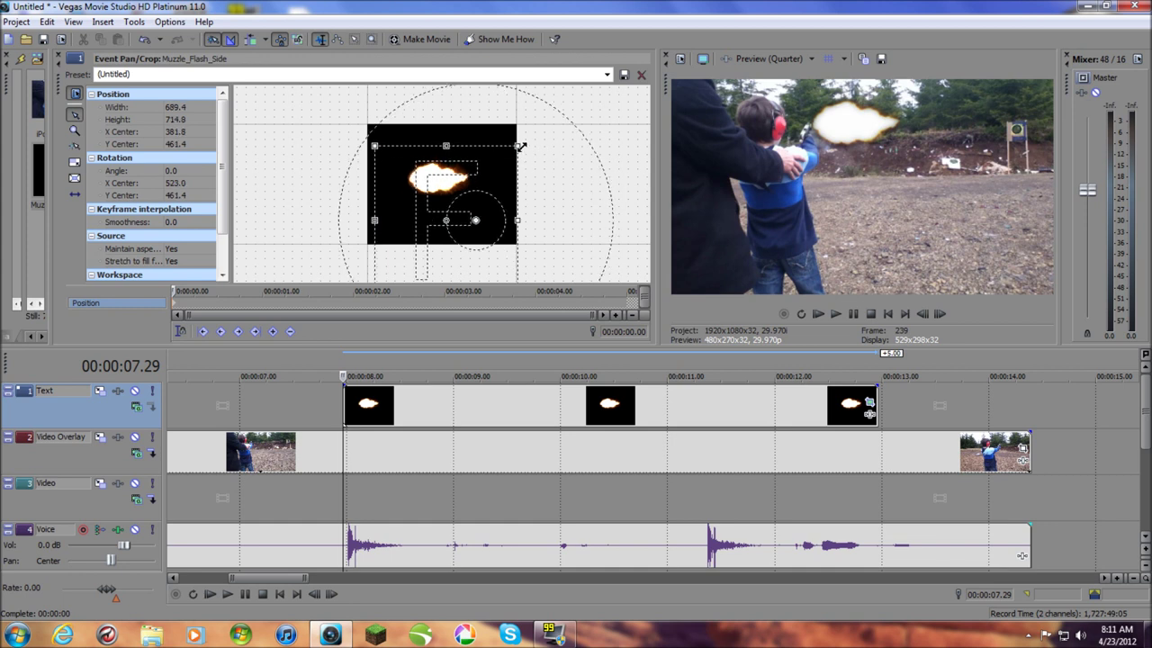
{"action": "left_click_drag", "start_coordinate": [521, 146], "coordinate": [527, 134]}
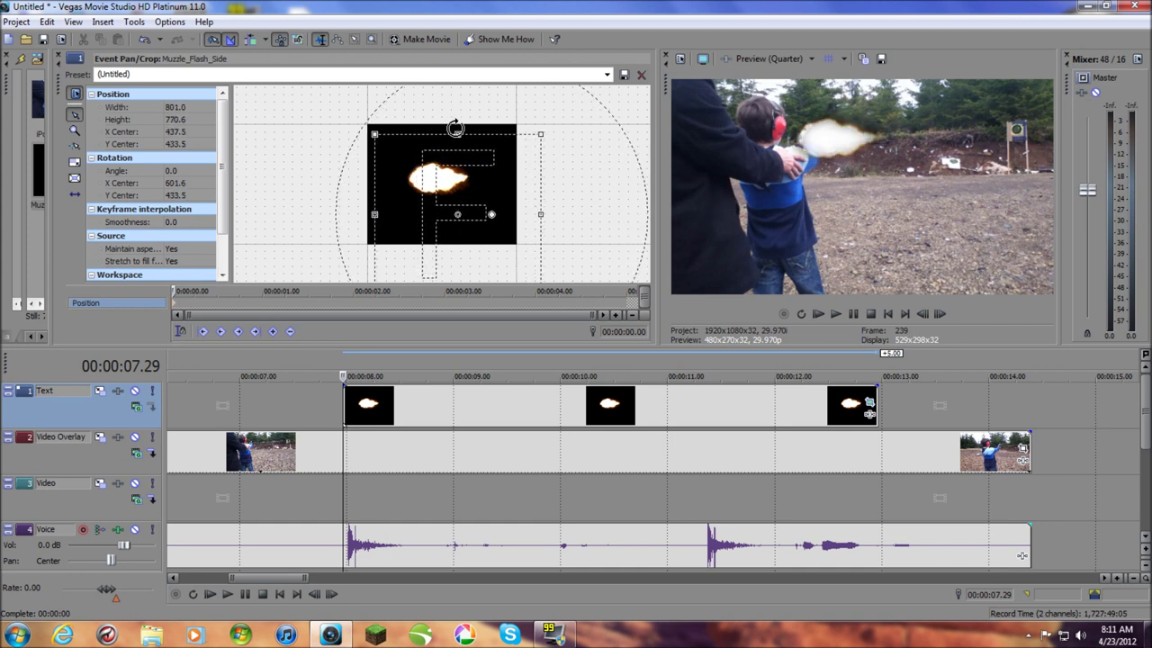
{"action": "left_click_drag", "start_coordinate": [456, 134], "coordinate": [458, 145]}
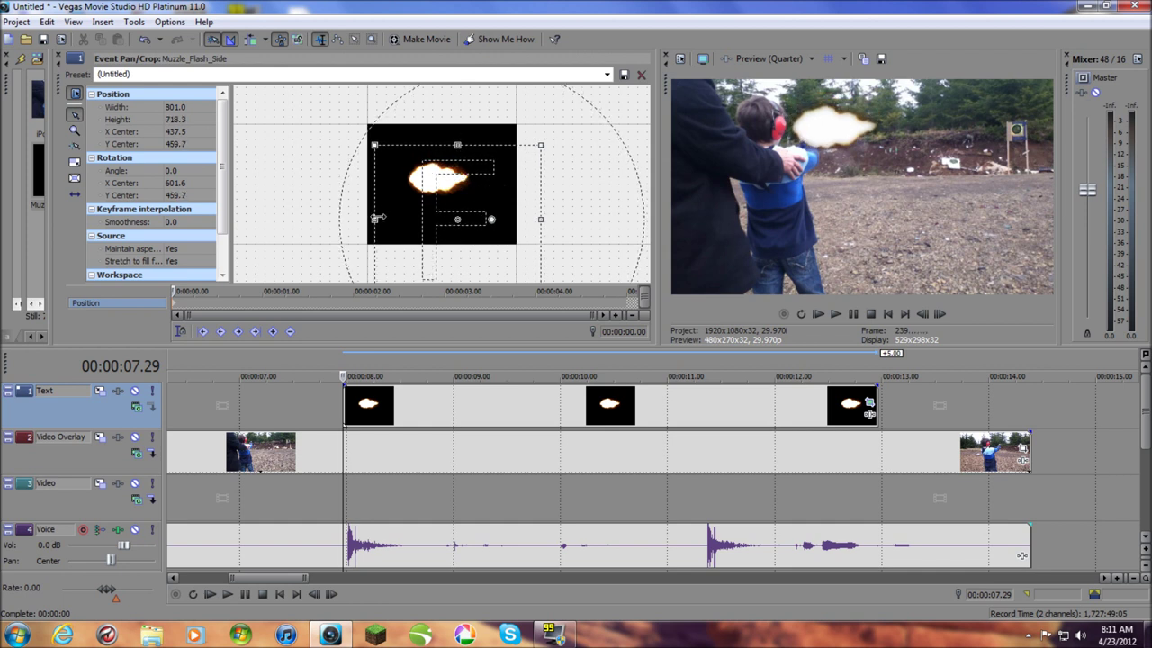
{"action": "left_click_drag", "start_coordinate": [376, 219], "coordinate": [345, 219]}
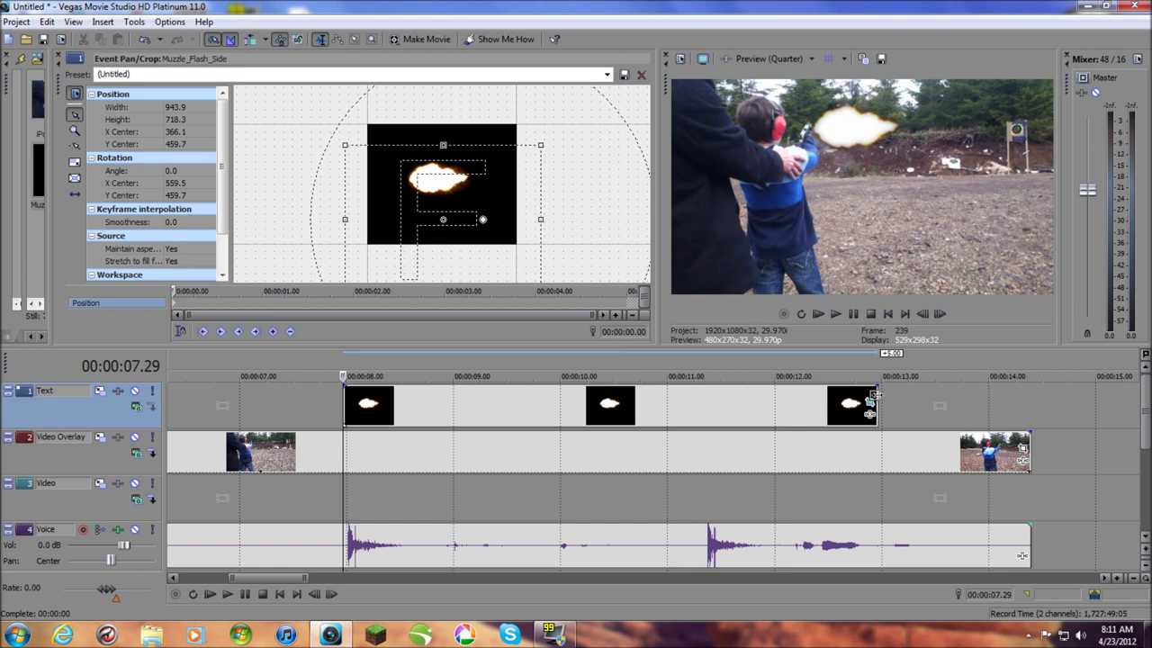
{"action": "left_click_drag", "start_coordinate": [871, 396], "coordinate": [351, 411]}
Trim the second flash event to one frame at 00:00:07.29 and check surrounding frames
{"action": "scroll", "coordinate": [379, 441], "scroll_direction": "up", "scroll_amount": 4}
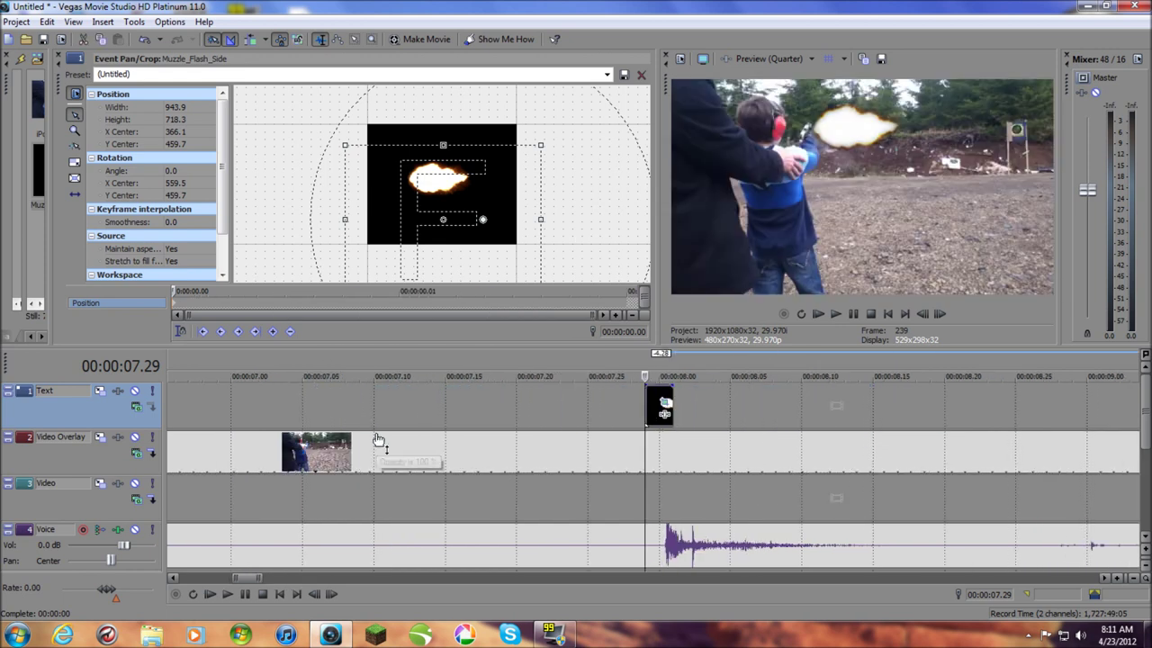
{"action": "left_click_drag", "start_coordinate": [669, 393], "coordinate": [659, 396]}
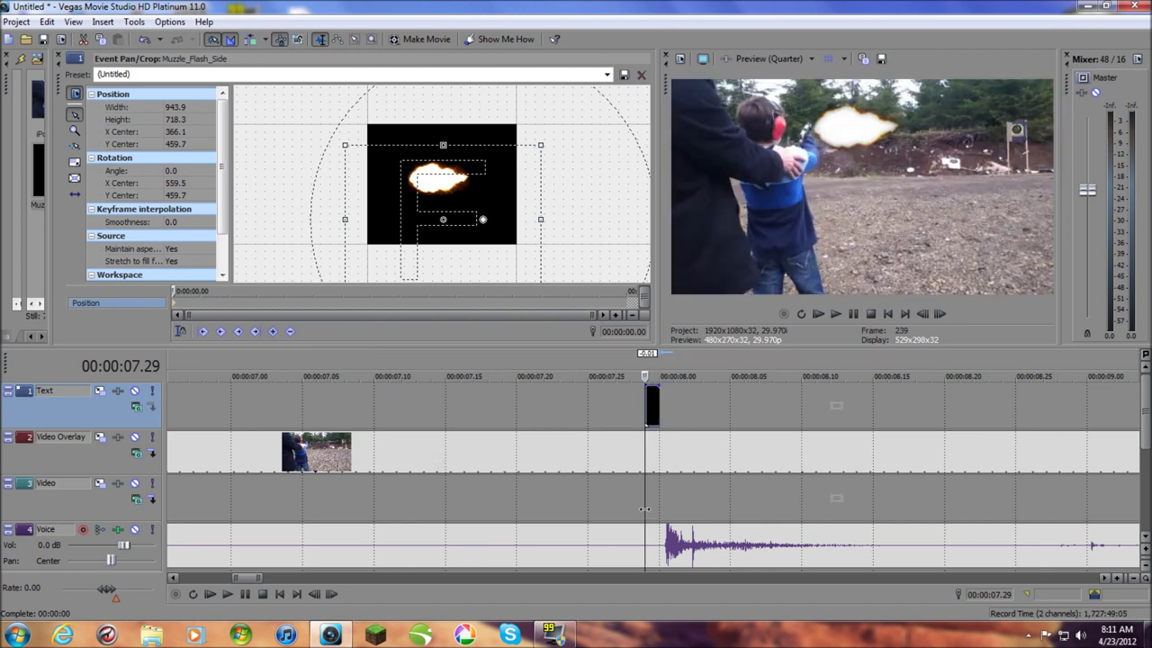
{"action": "left_click_drag", "start_coordinate": [645, 508], "coordinate": [808, 529]}
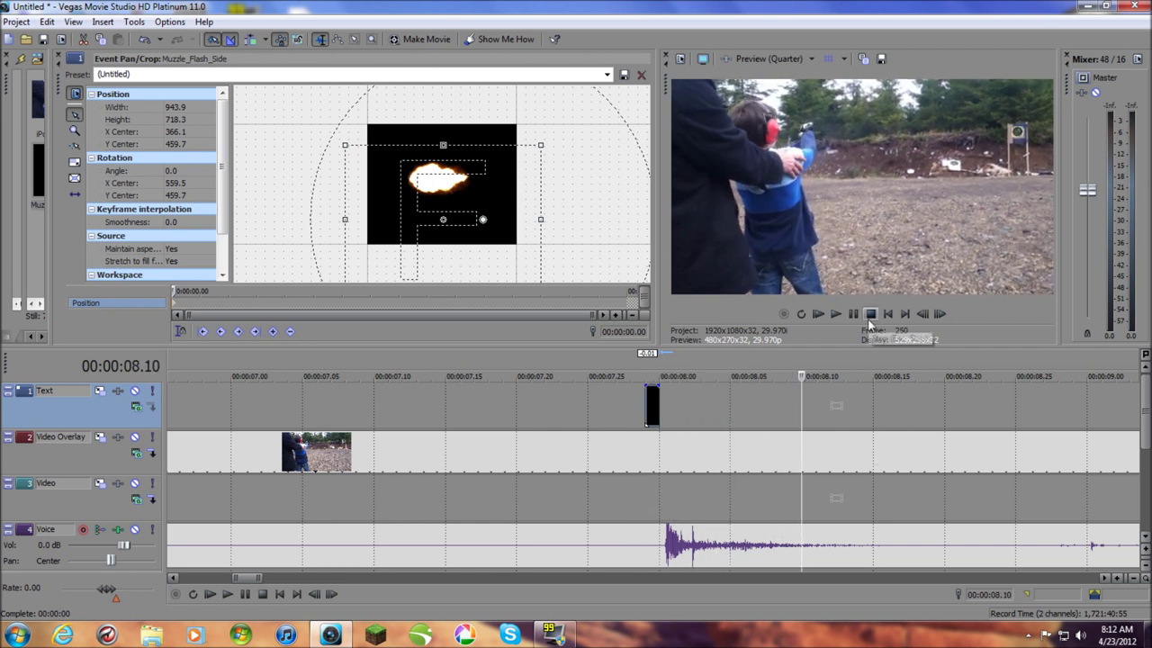
Close Pan/Crop, zoom the timeline out and return to the project start
{"action": "left_click", "coordinate": [58, 58]}
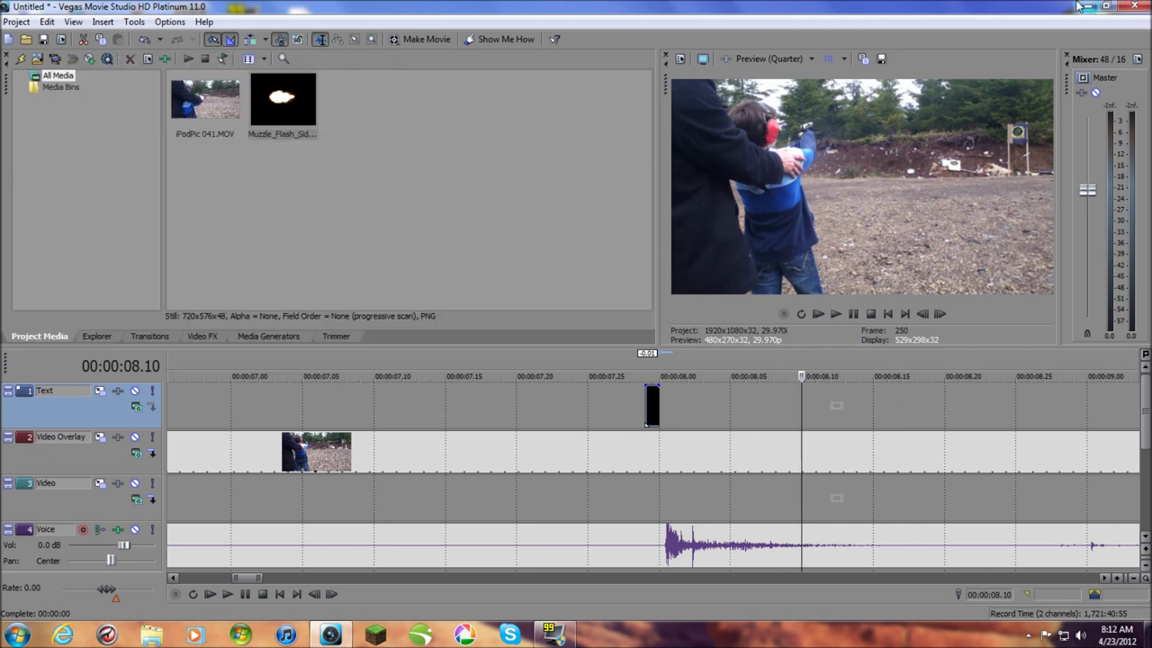
{"action": "scroll", "coordinate": [710, 544], "scroll_direction": "down", "scroll_amount": 10}
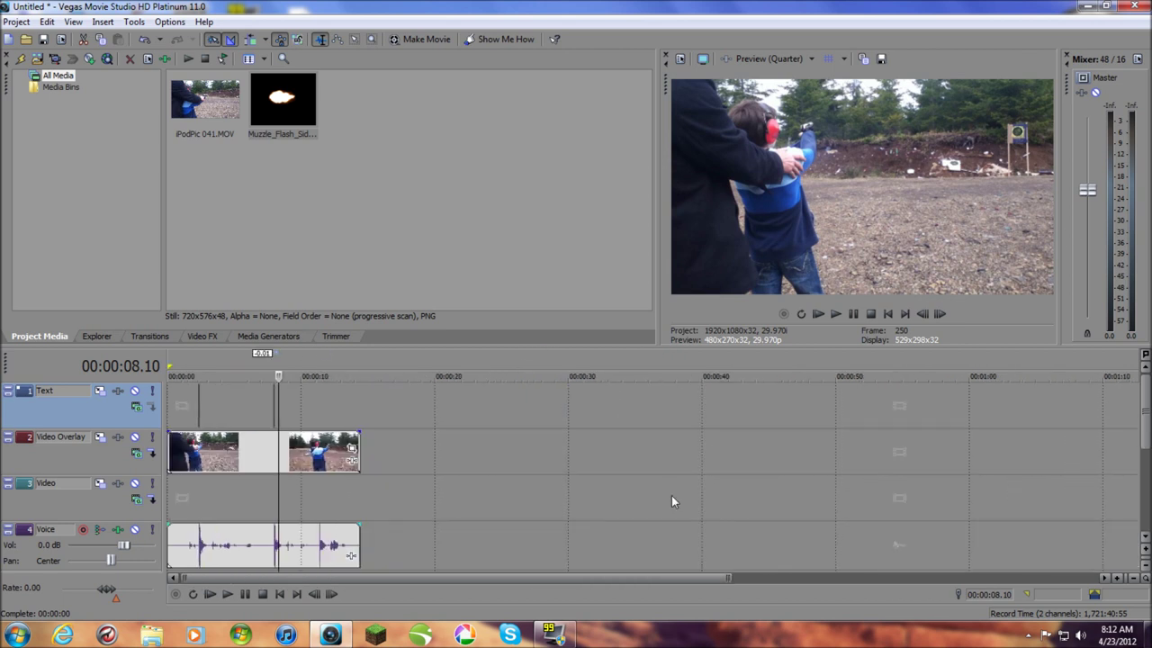
{"action": "left_click", "coordinate": [199, 497]}
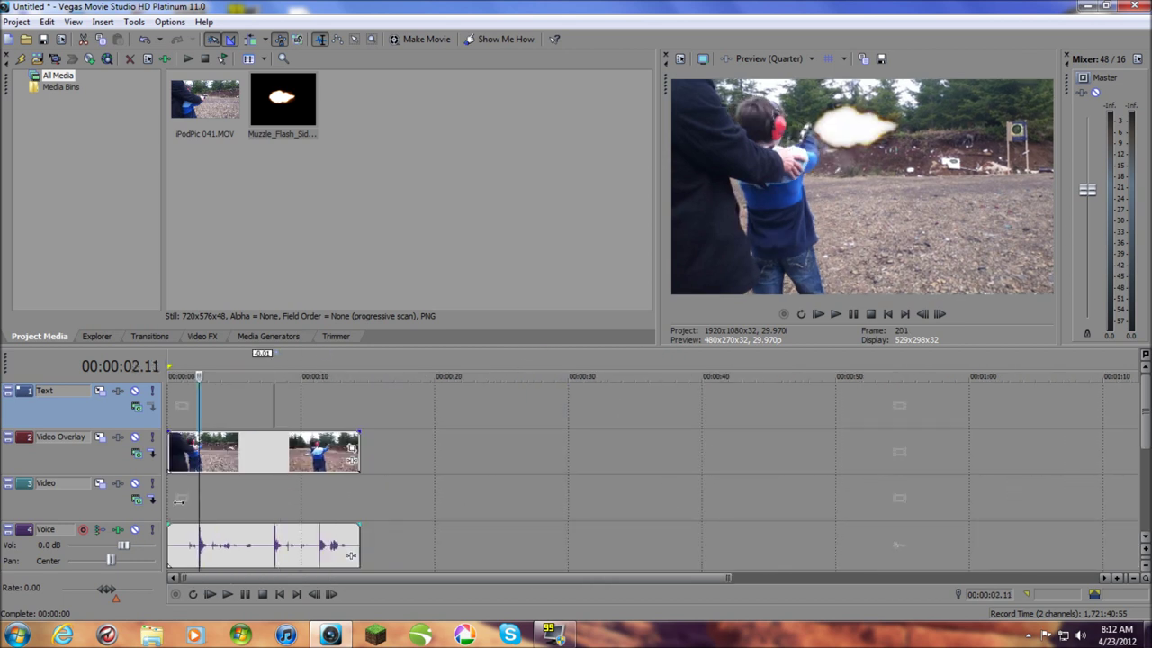
{"action": "left_click", "coordinate": [169, 396]}
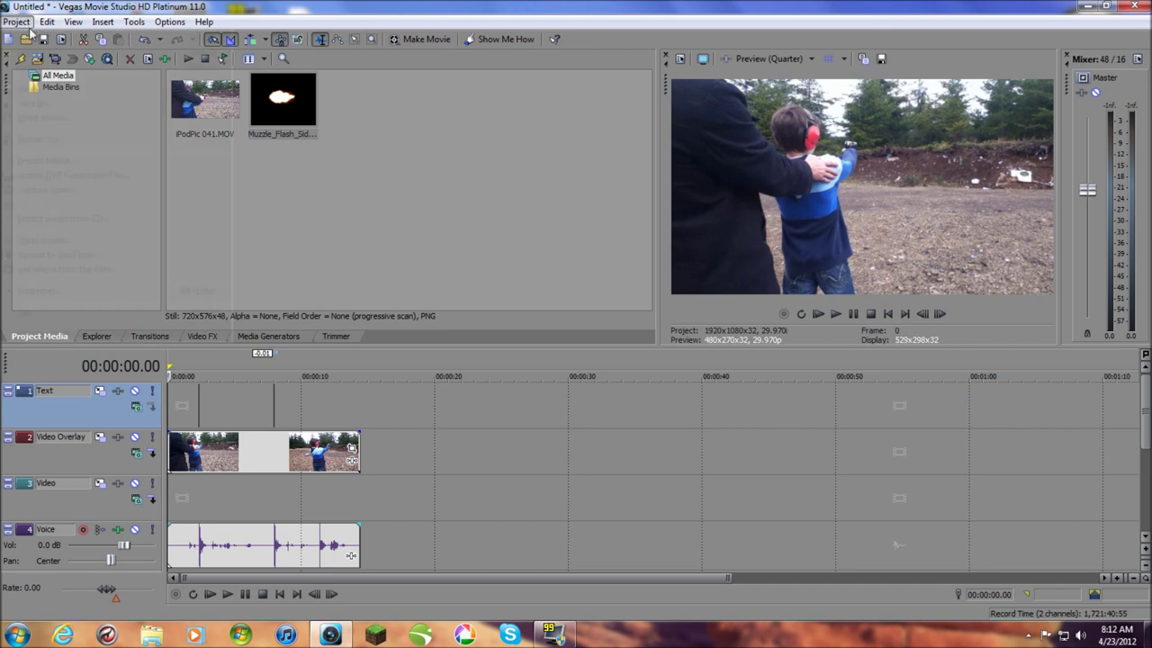